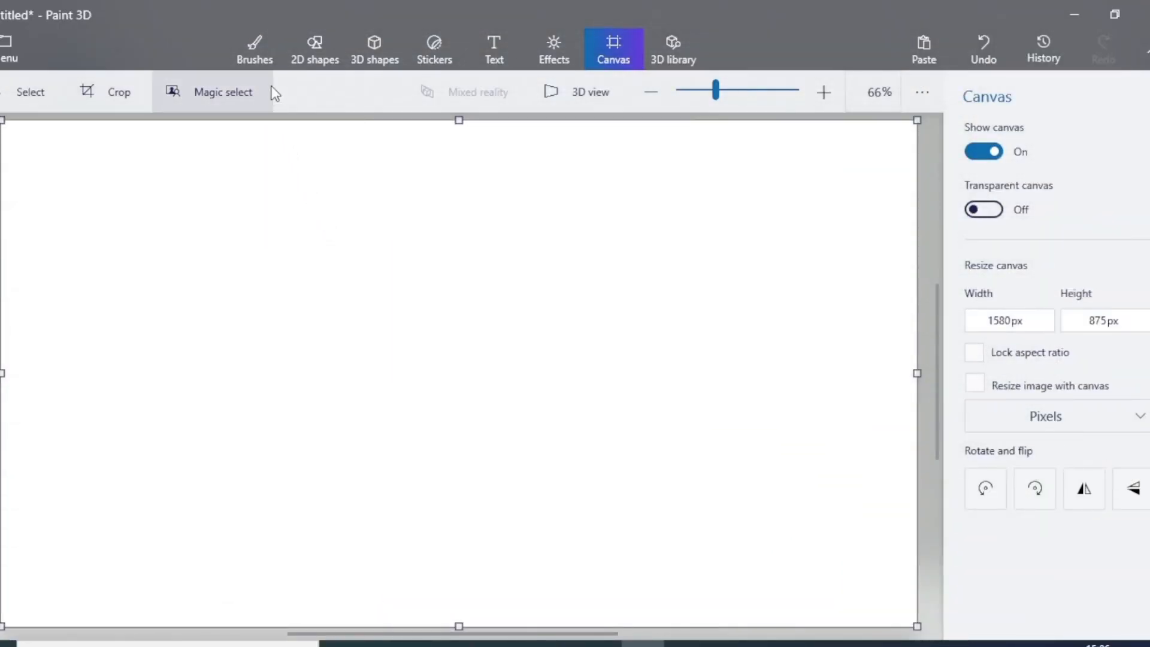
Step: Set the brush colour to hex 004958
click(254, 60)
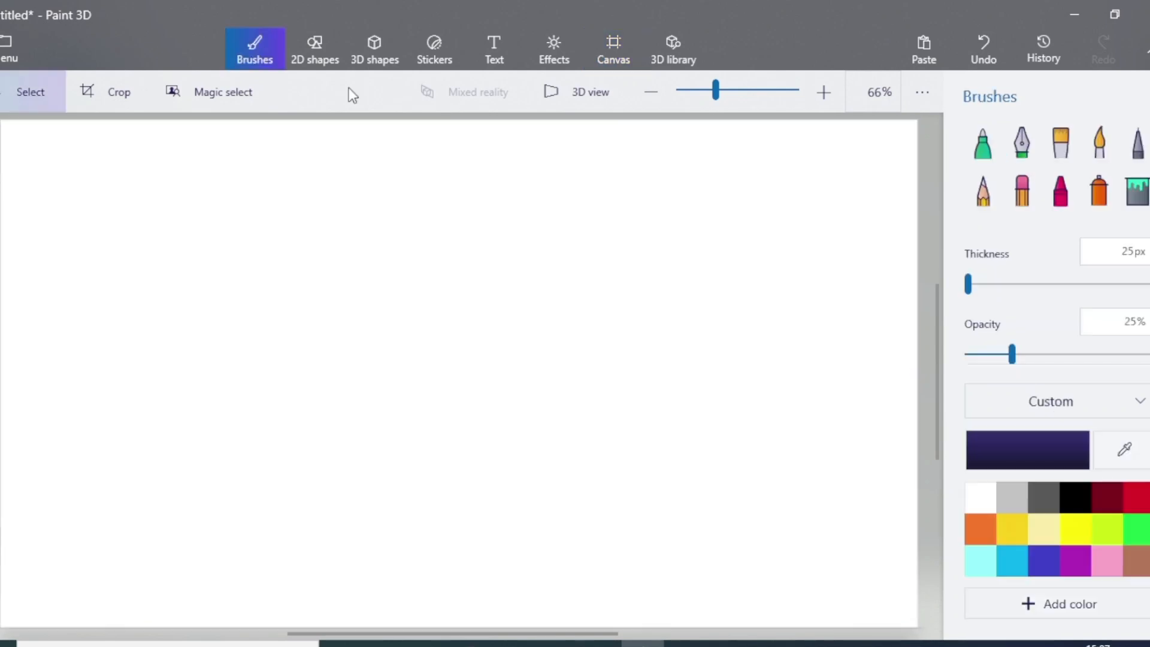
click(1012, 449)
double_click(734, 448)
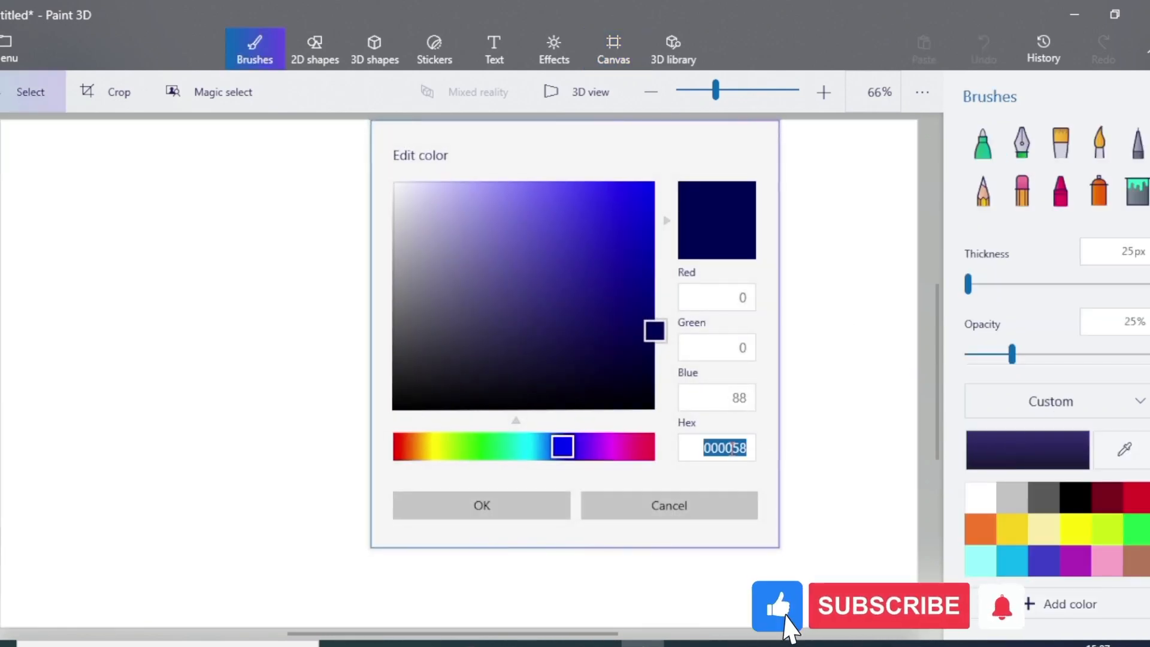
text(004958)
click(541, 509)
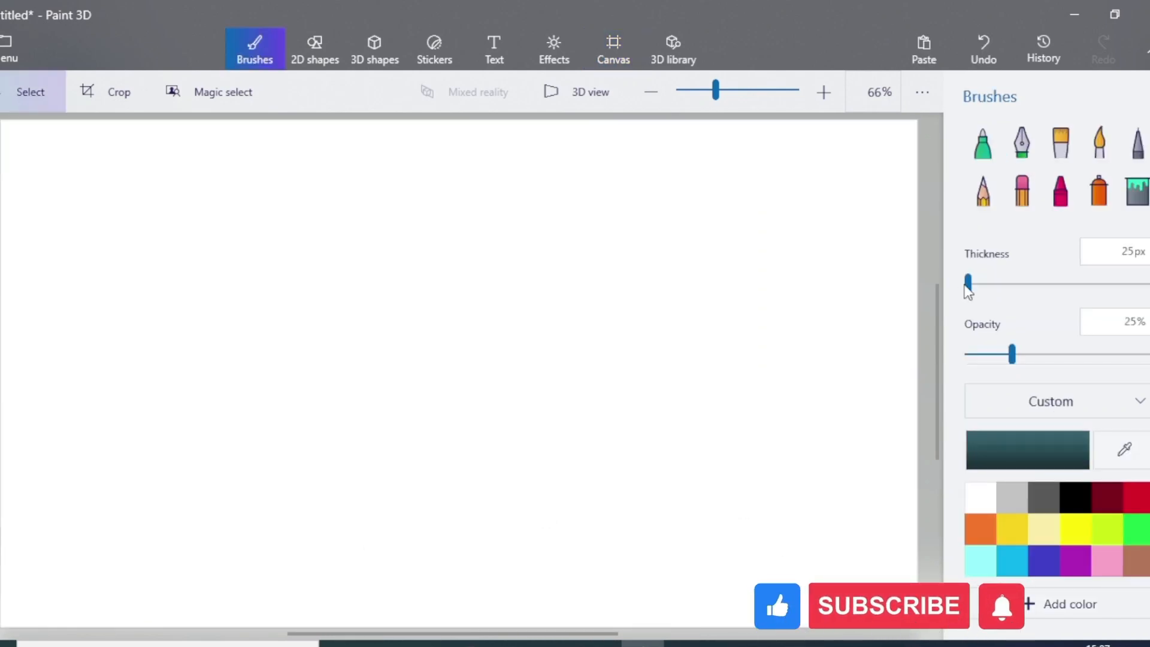
Step: Cover the whole canvas in teal using the Spray can at 300 px thickness and 25% opacity
drag(967, 285, 979, 283)
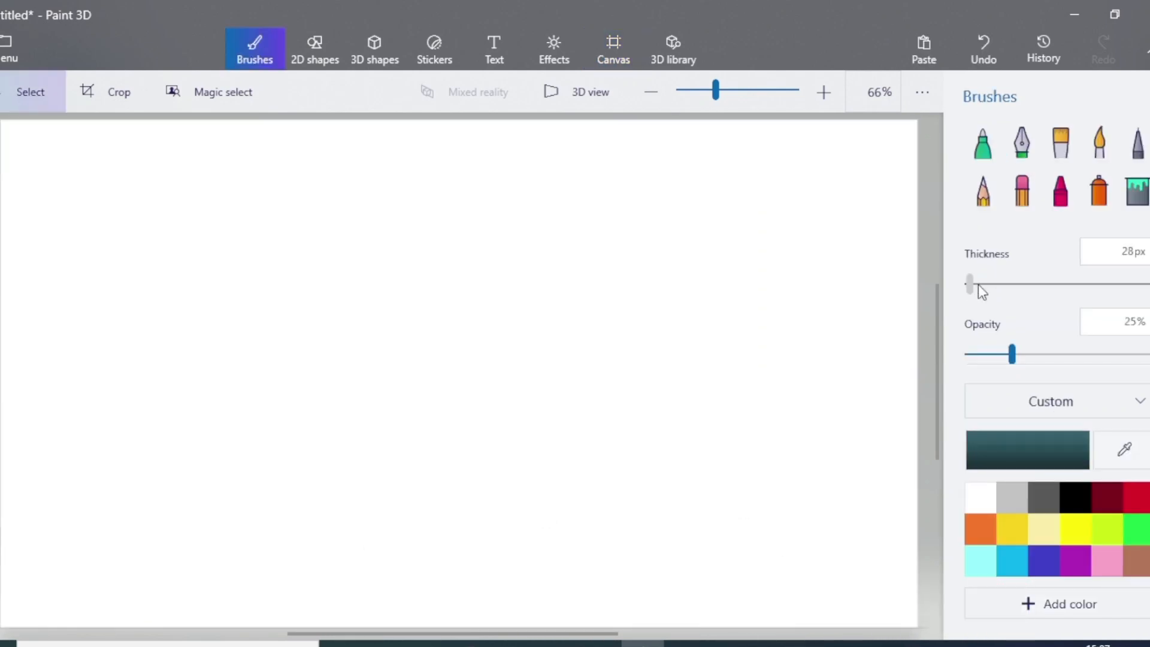
click(1100, 190)
mouse_move(252, 228)
mouse_down()
mouse_move(121, 118)
mouse_move(420, 169)
mouse_move(930, 127)
mouse_move(779, 195)
mouse_move(173, 354)
mouse_move(429, 323)
mouse_move(859, 200)
mouse_move(872, 284)
mouse_move(519, 216)
mouse_move(8, 390)
mouse_move(59, 607)
mouse_move(68, 499)
mouse_move(300, 566)
mouse_move(361, 526)
mouse_move(515, 370)
mouse_move(535, 617)
mouse_move(788, 547)
mouse_move(928, 390)
mouse_move(386, 577)
mouse_move(471, 506)
mouse_move(273, 407)
mouse_move(160, 425)
mouse_move(485, 332)
mouse_move(634, 172)
mouse_move(213, 541)
mouse_move(9, 165)
mouse_move(847, 136)
mouse_move(904, 545)
mouse_move(659, 561)
mouse_move(711, 344)
mouse_move(750, 541)
mouse_up()
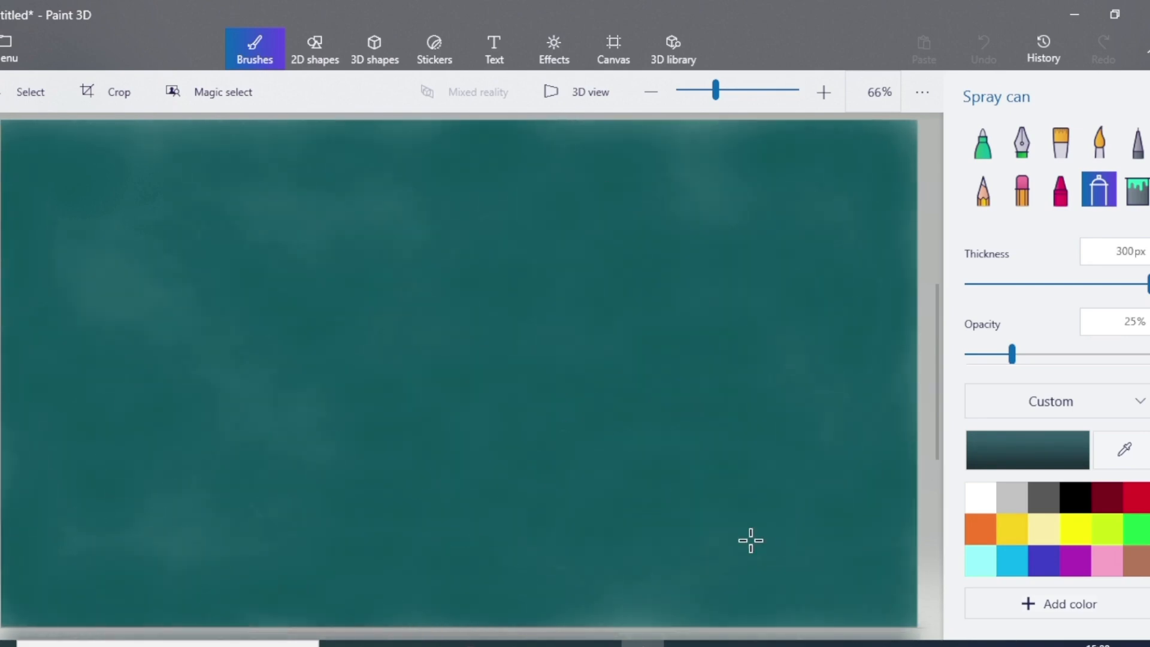
Step: Change the spray colour to very dark teal, hex 062025, and spray it across the upper half of the canvas
click(1048, 450)
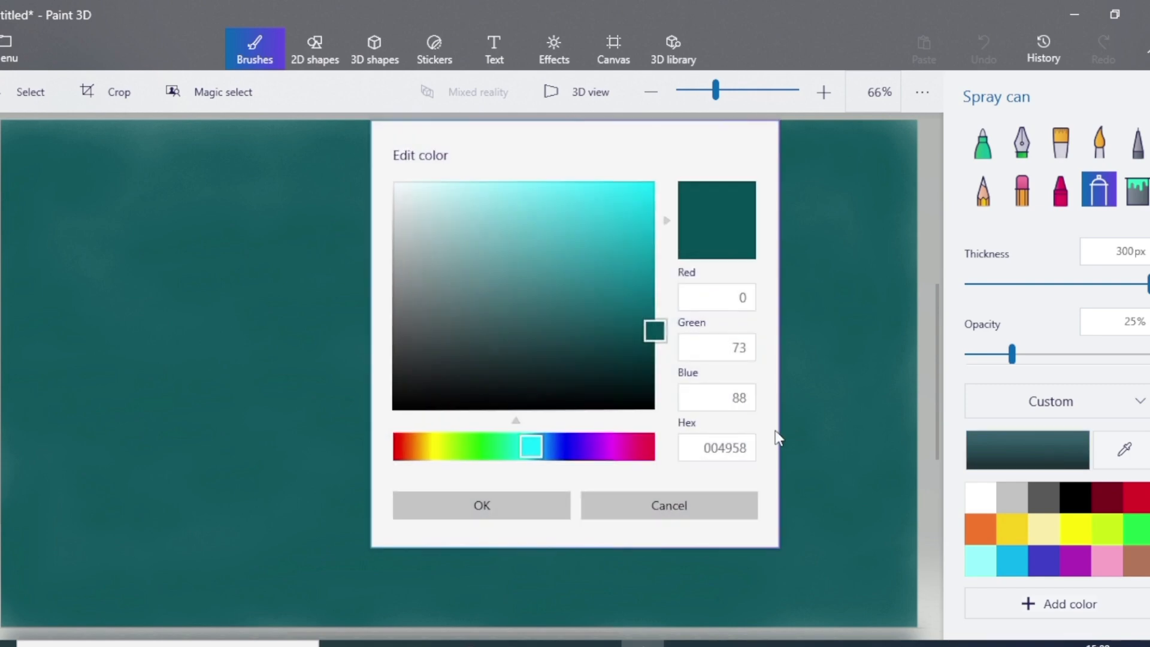
click(607, 378)
click(517, 510)
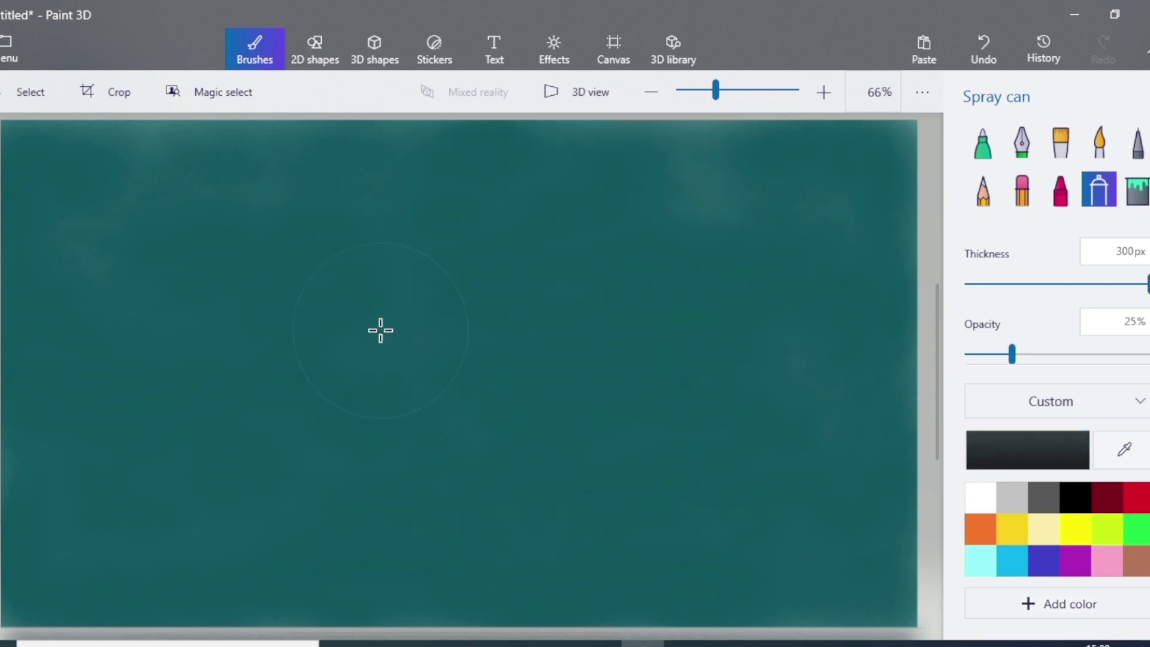
mouse_move(198, 158)
mouse_down()
mouse_move(106, 218)
mouse_move(234, 187)
mouse_move(598, 300)
mouse_move(706, 159)
mouse_move(555, 294)
mouse_move(652, 131)
mouse_move(13, 295)
mouse_move(179, 177)
mouse_move(772, 239)
mouse_move(164, 233)
mouse_up()
Step: Pick a slightly lighter dark teal (red 5, green 56, blue 65) and spray it over the dark upper half
click(1046, 443)
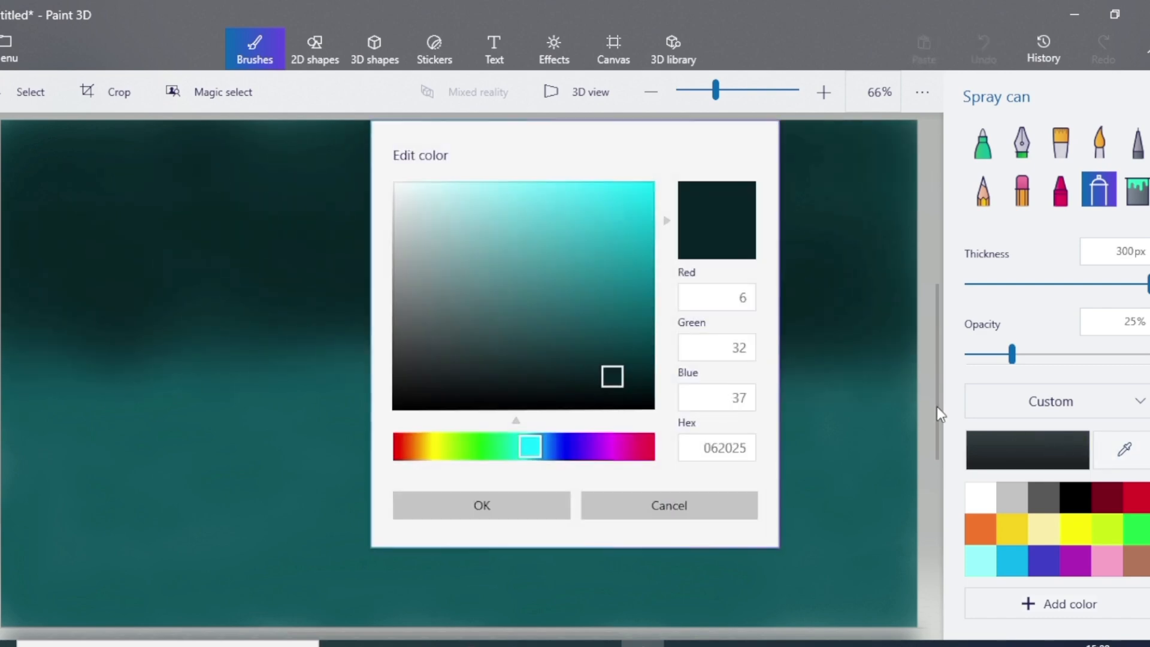
click(633, 349)
click(523, 503)
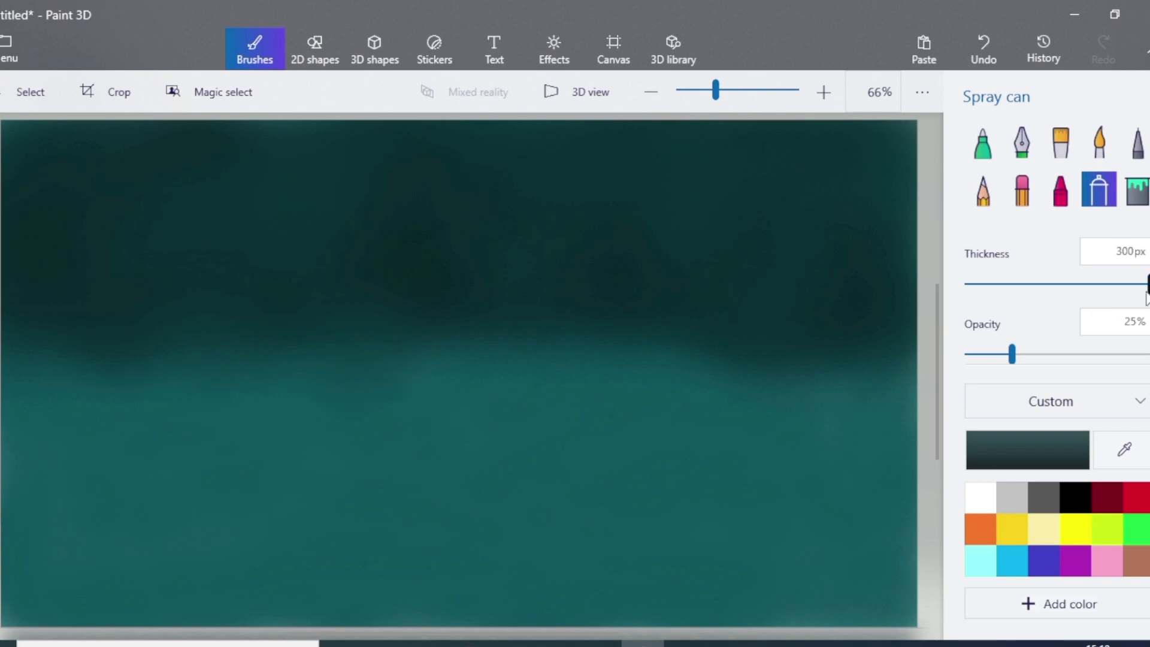
Step: Spray wispy light grey clouds across the upper sky with colour c7c4bf at 25 px thickness
drag(1120, 291, 1027, 293)
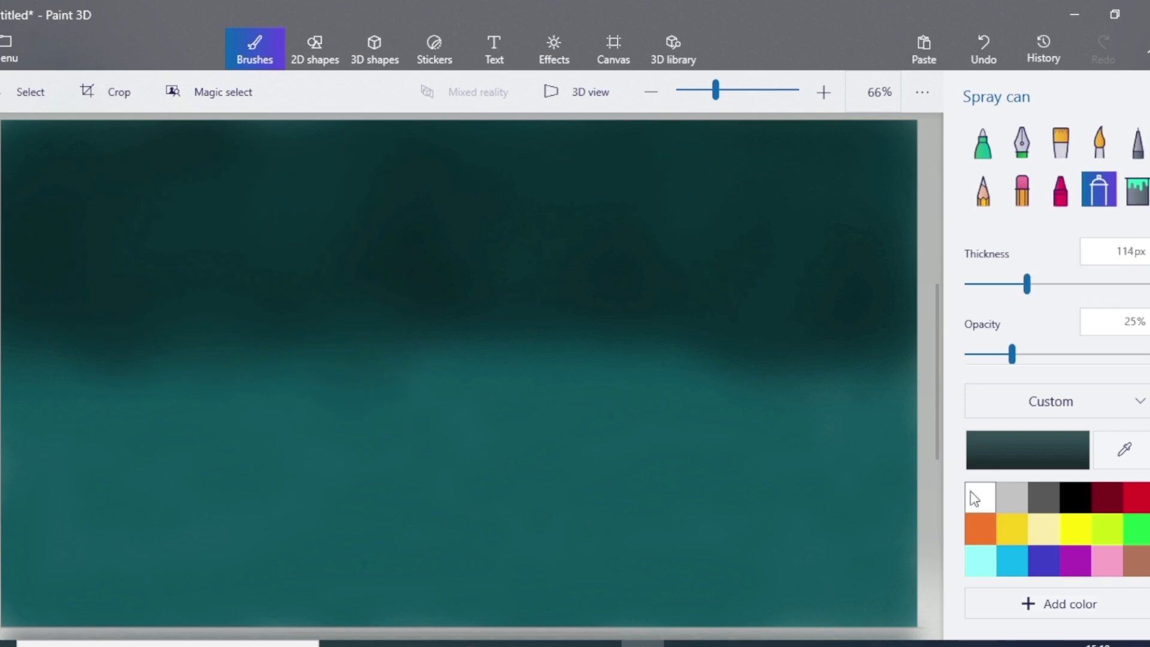
click(1014, 452)
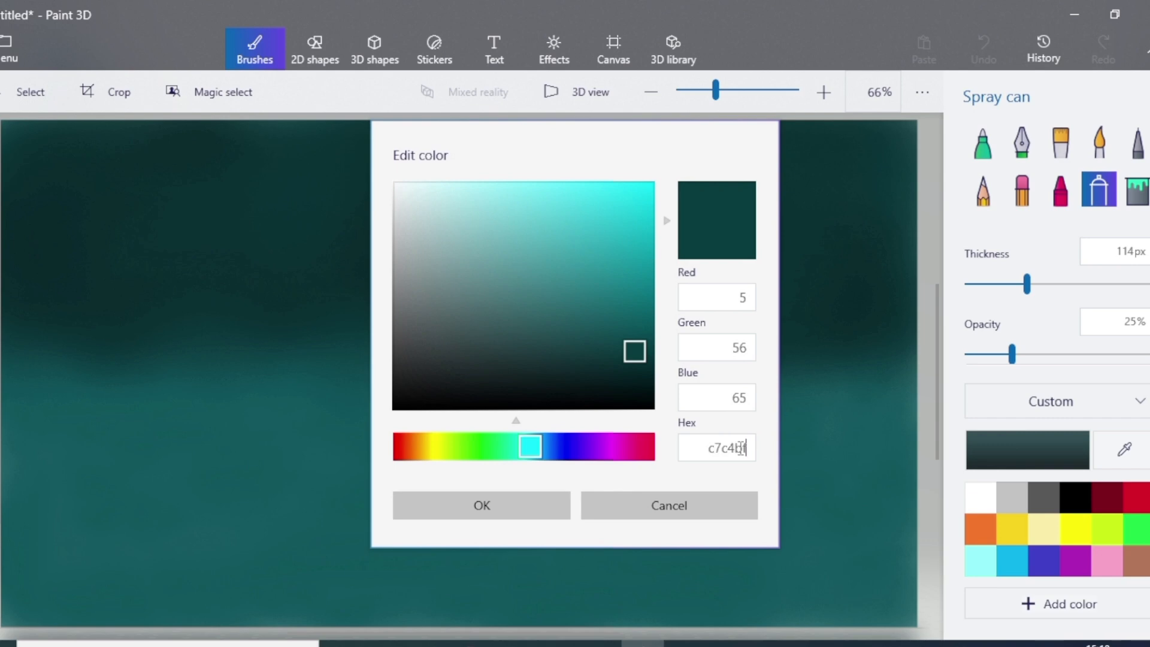
text(c7c4bf)
click(515, 512)
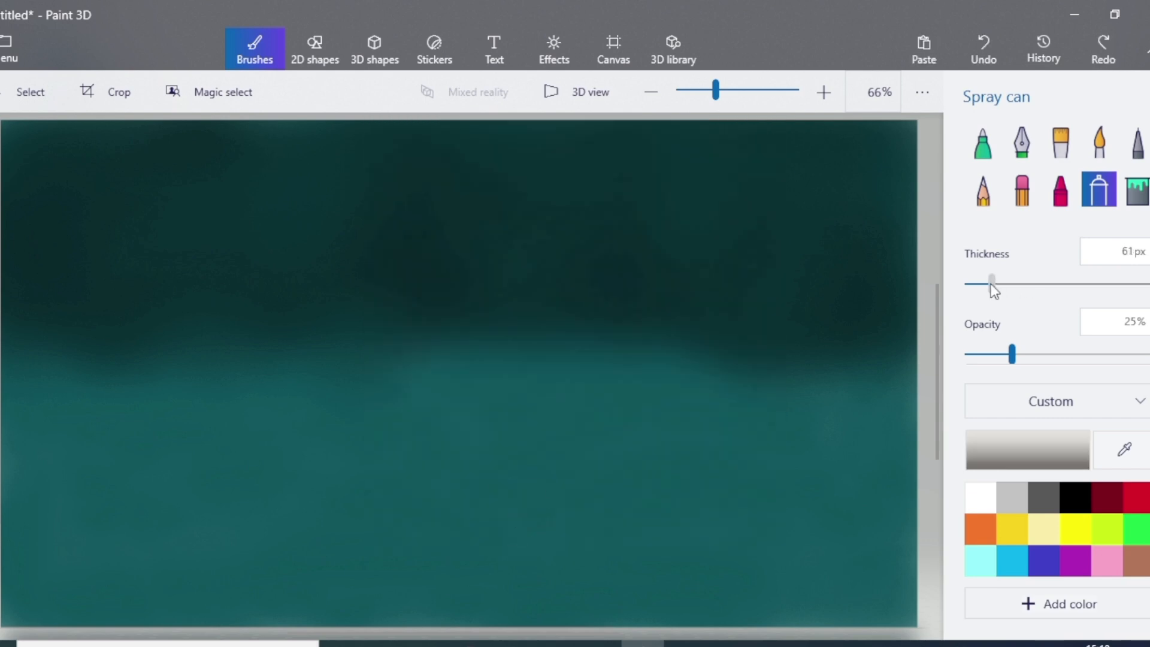
mouse_move(84, 190)
mouse_down()
mouse_move(46, 192)
mouse_move(79, 173)
mouse_move(74, 159)
mouse_move(28, 193)
mouse_move(108, 198)
mouse_move(211, 182)
mouse_move(257, 213)
mouse_move(333, 195)
mouse_move(278, 188)
mouse_move(129, 210)
mouse_move(162, 165)
mouse_move(213, 210)
mouse_up()
mouse_move(419, 204)
mouse_down()
mouse_move(657, 177)
mouse_move(745, 149)
mouse_move(611, 159)
mouse_move(904, 135)
mouse_up()
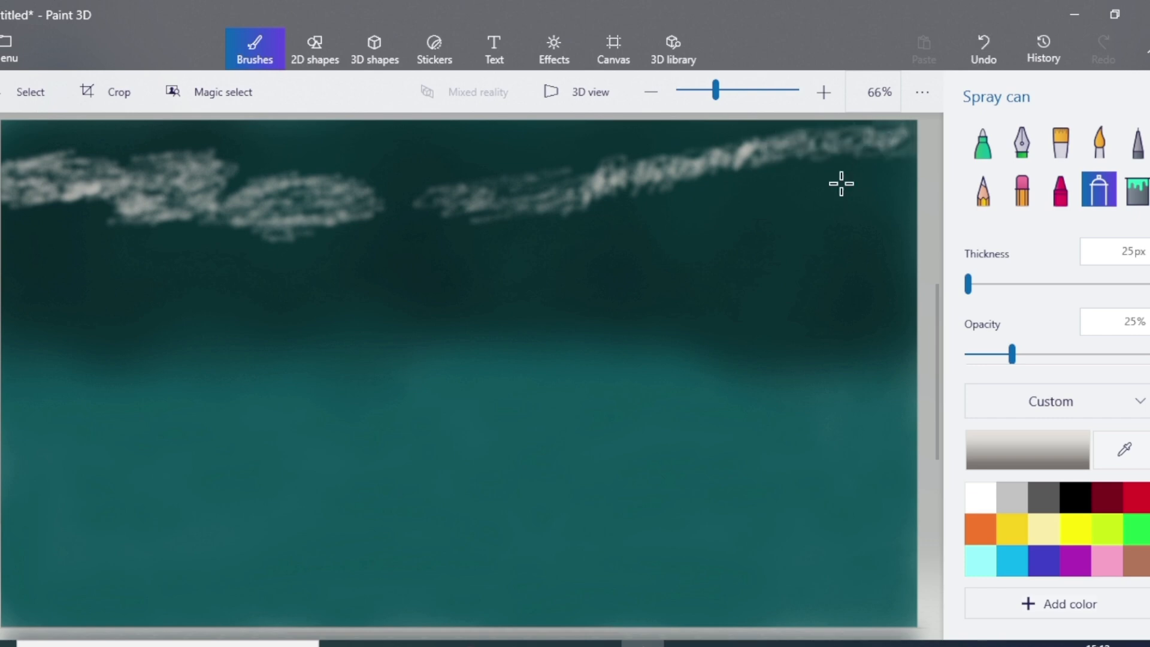
mouse_move(841, 184)
mouse_down()
mouse_move(783, 210)
mouse_move(873, 179)
mouse_move(732, 205)
mouse_move(390, 141)
mouse_move(449, 126)
mouse_move(267, 135)
mouse_up()
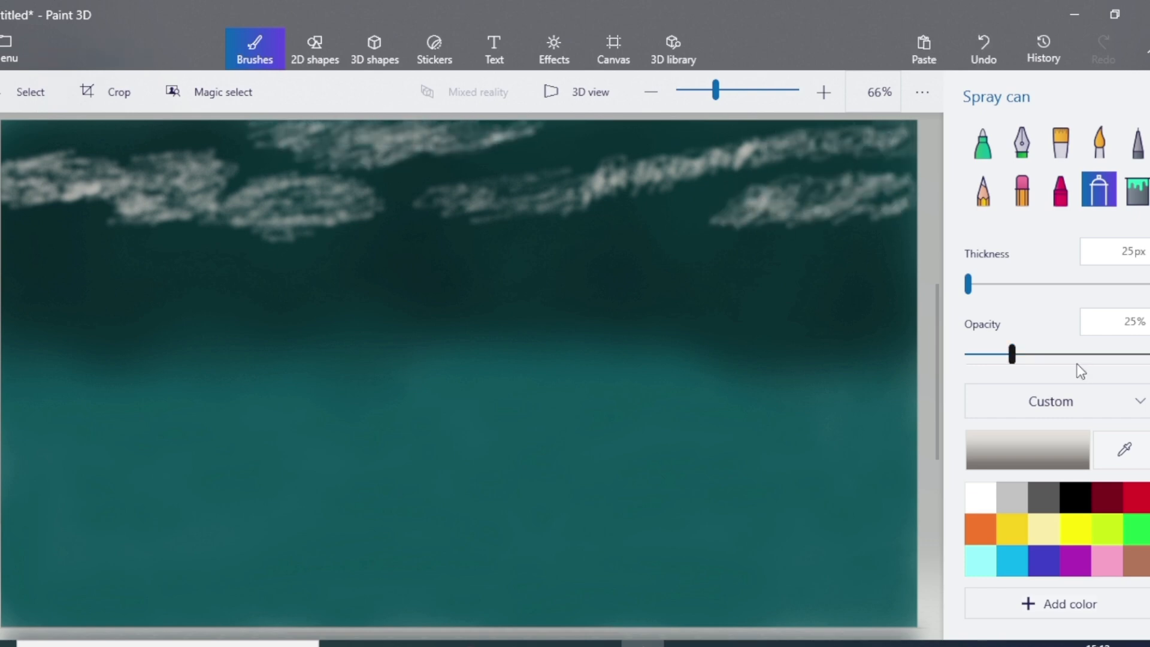
Step: Change the spray colour to hex F4FAFC and brighten and extend the clouds with 25 px strokes
click(1046, 450)
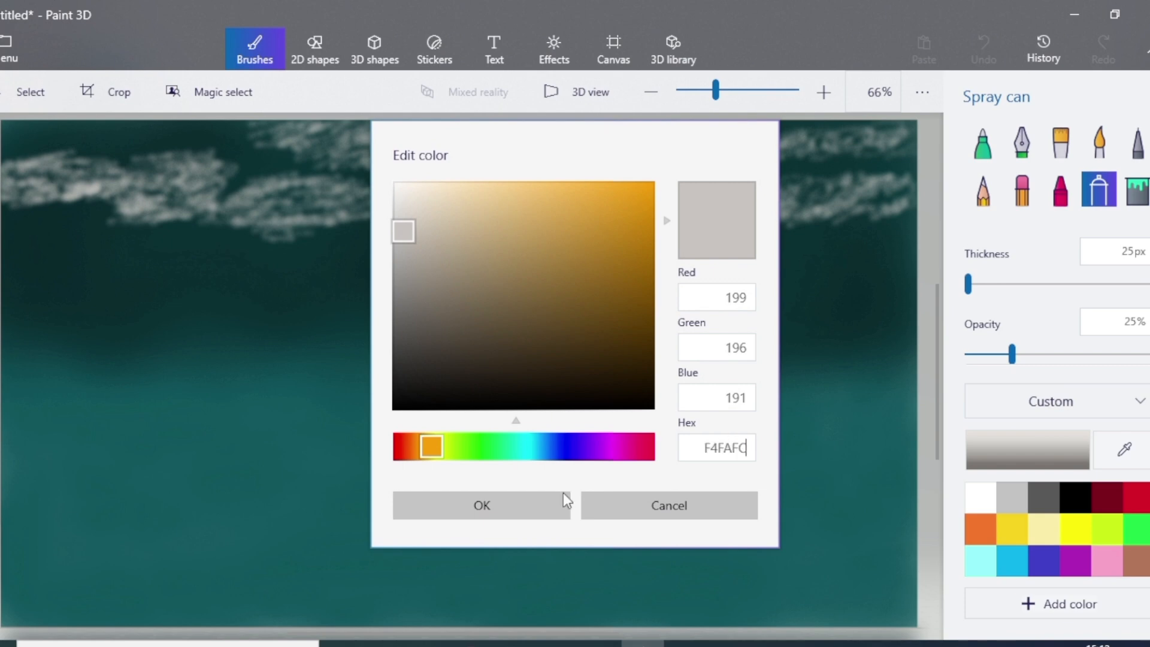
click(531, 502)
mouse_move(468, 201)
mouse_down()
mouse_move(582, 159)
mouse_move(804, 237)
mouse_move(701, 250)
mouse_move(901, 207)
mouse_up()
mouse_move(294, 203)
mouse_down()
mouse_move(760, 169)
mouse_move(36, 185)
mouse_move(102, 159)
mouse_move(46, 216)
mouse_move(117, 235)
mouse_move(174, 206)
mouse_move(169, 179)
mouse_move(315, 144)
mouse_move(539, 138)
mouse_up()
Step: Tint the clouds with soft teal spray in hex 004958 at 198 px thickness
click(1027, 449)
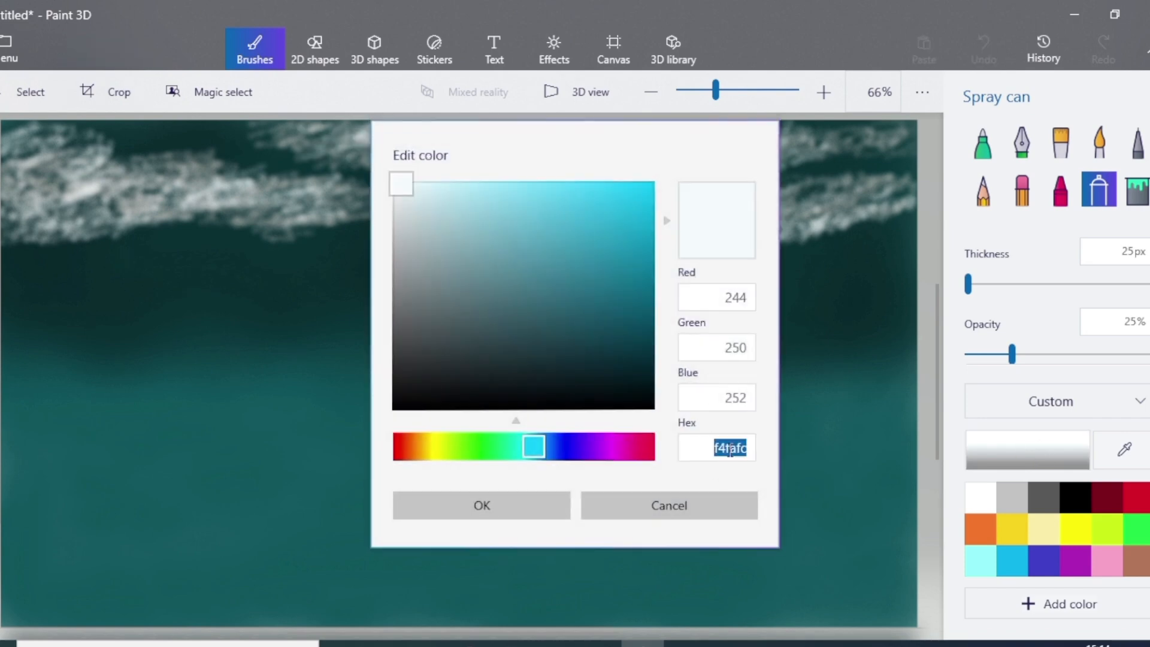
click(530, 503)
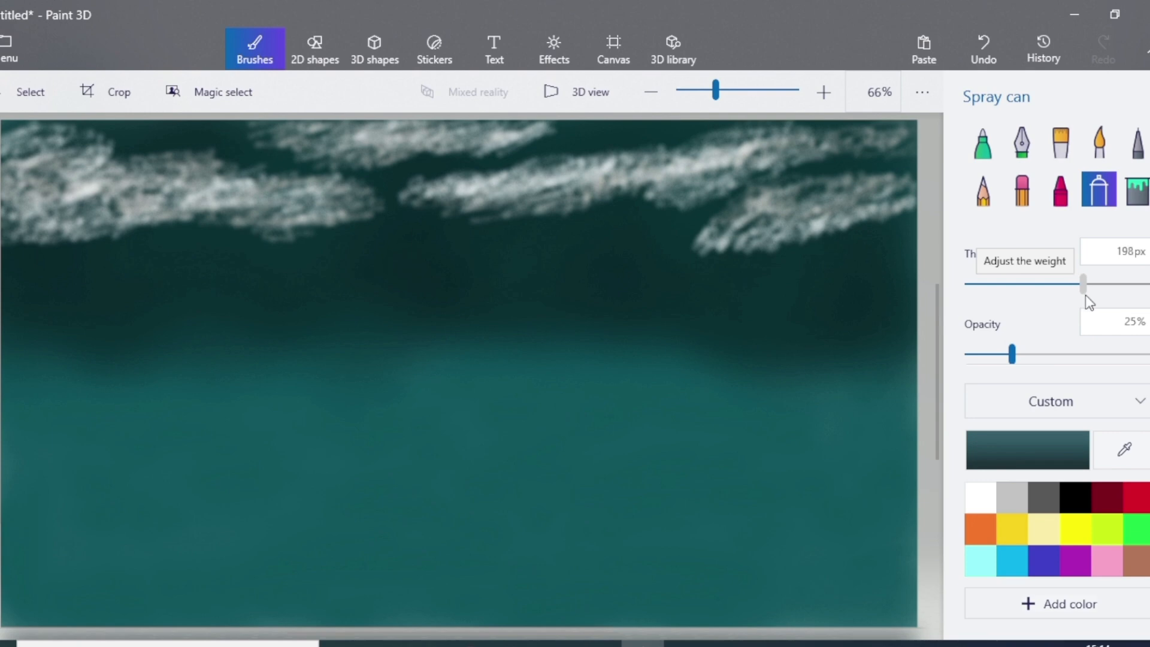
mouse_move(460, 235)
mouse_down()
mouse_move(398, 231)
mouse_move(437, 153)
mouse_move(762, 154)
mouse_move(110, 244)
mouse_up()
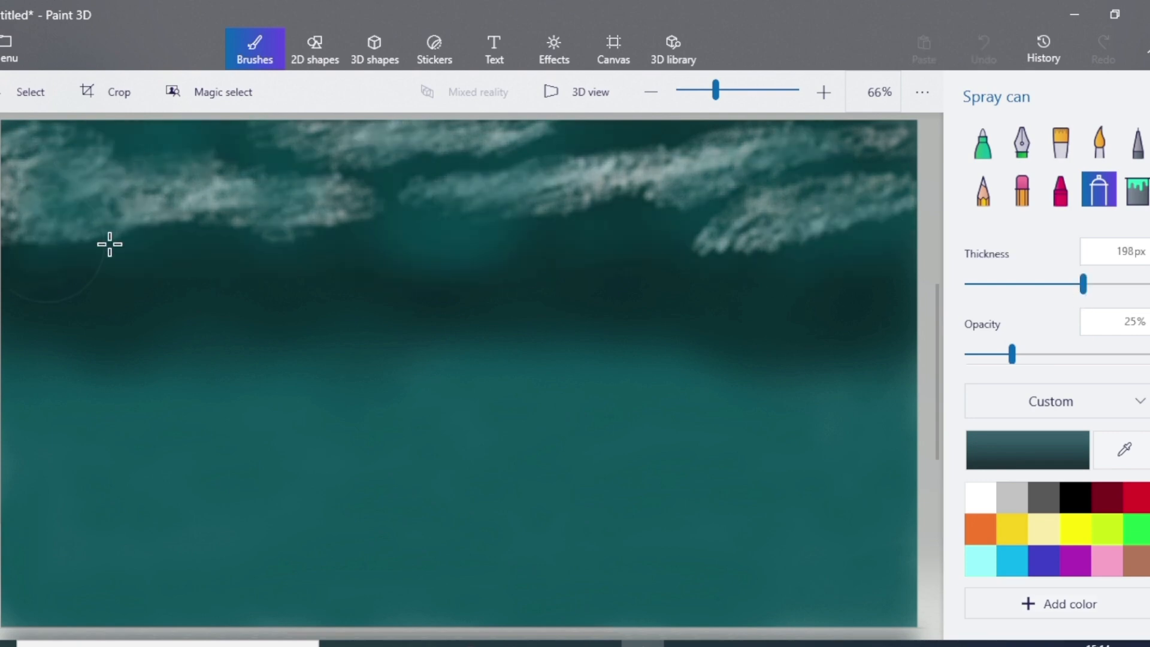
Step: Pick a near-black shade and spray dark shadows over the clouds and the sky just below them
click(1042, 449)
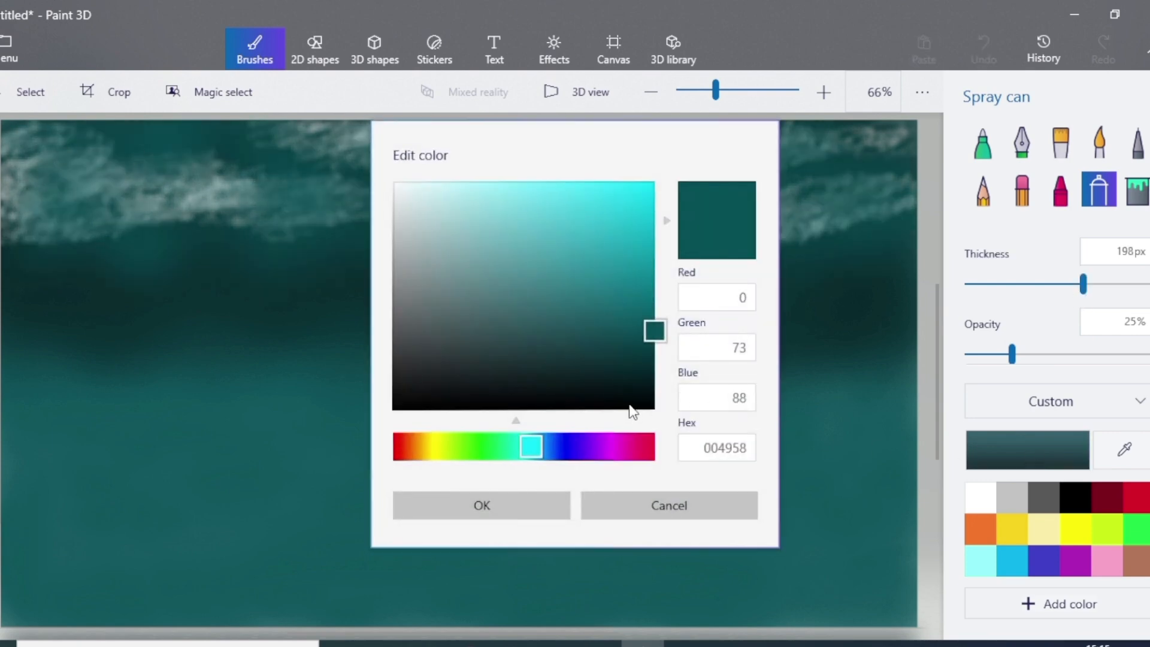
click(630, 396)
click(481, 505)
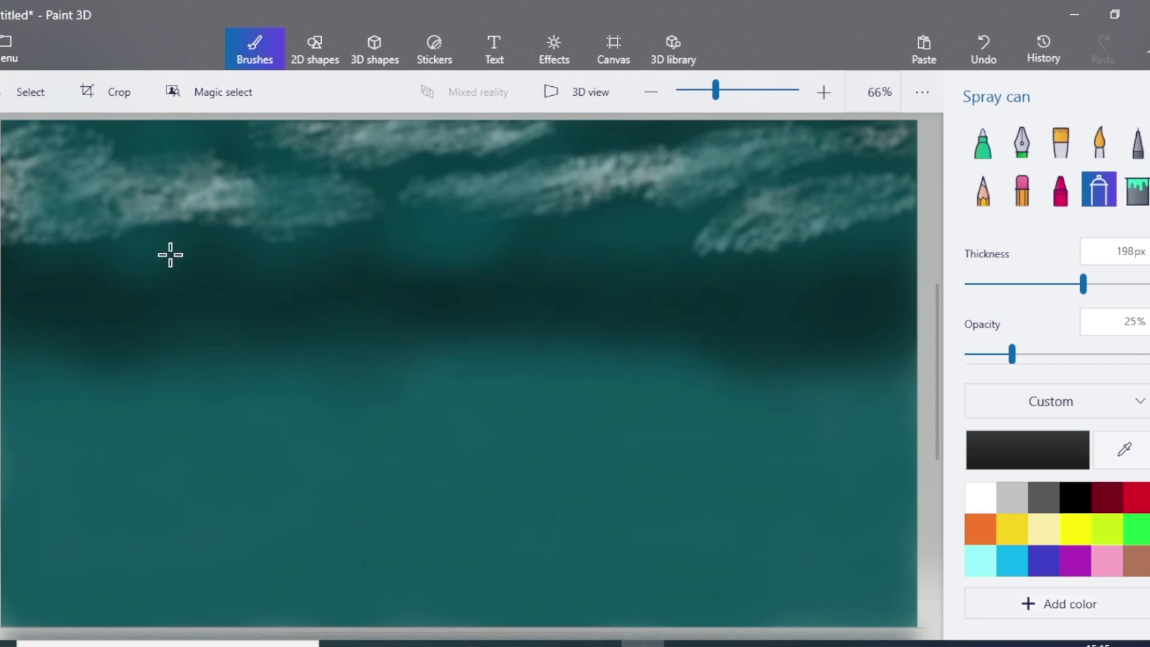
mouse_move(169, 254)
mouse_down()
mouse_move(621, 133)
mouse_move(488, 236)
mouse_move(231, 256)
mouse_move(305, 197)
mouse_move(457, 188)
mouse_move(488, 151)
mouse_move(860, 430)
mouse_up()
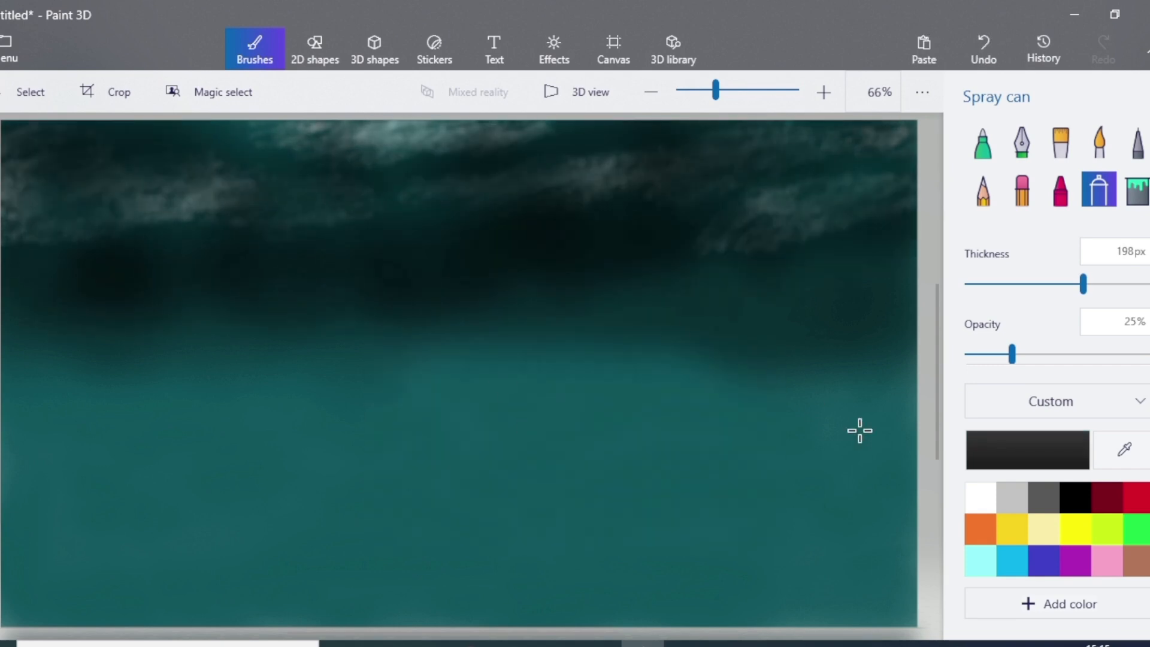
Step: Dot a few white stars in the upper sky using the Pencil at 5 px thickness
click(980, 501)
click(982, 195)
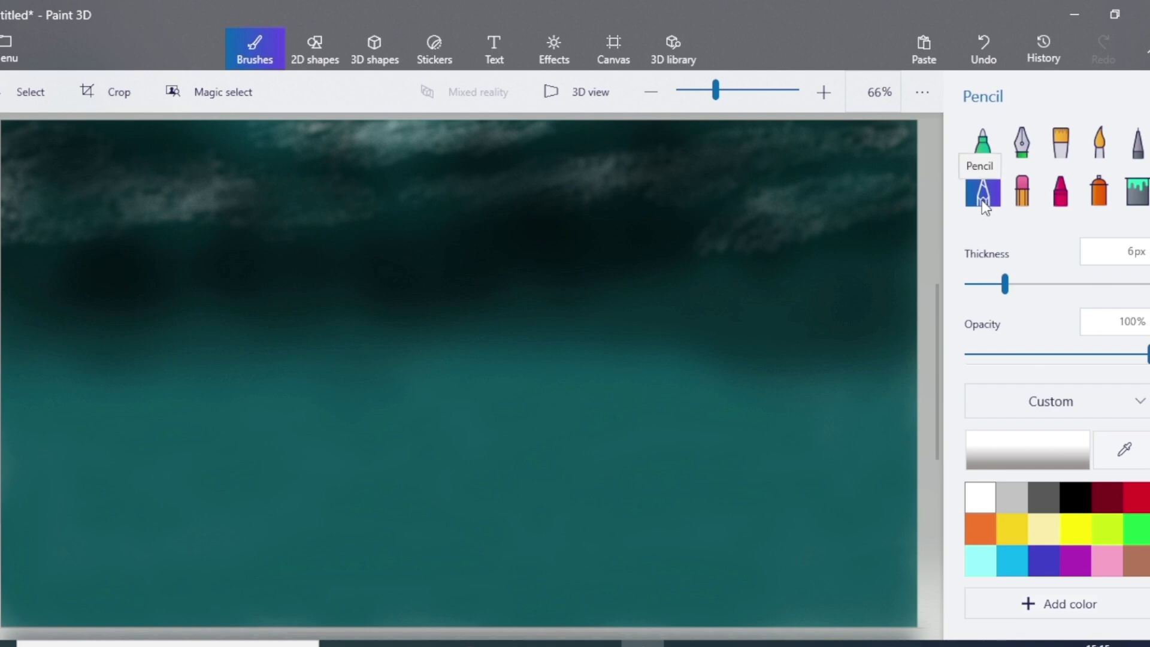
drag(1005, 284, 958, 285)
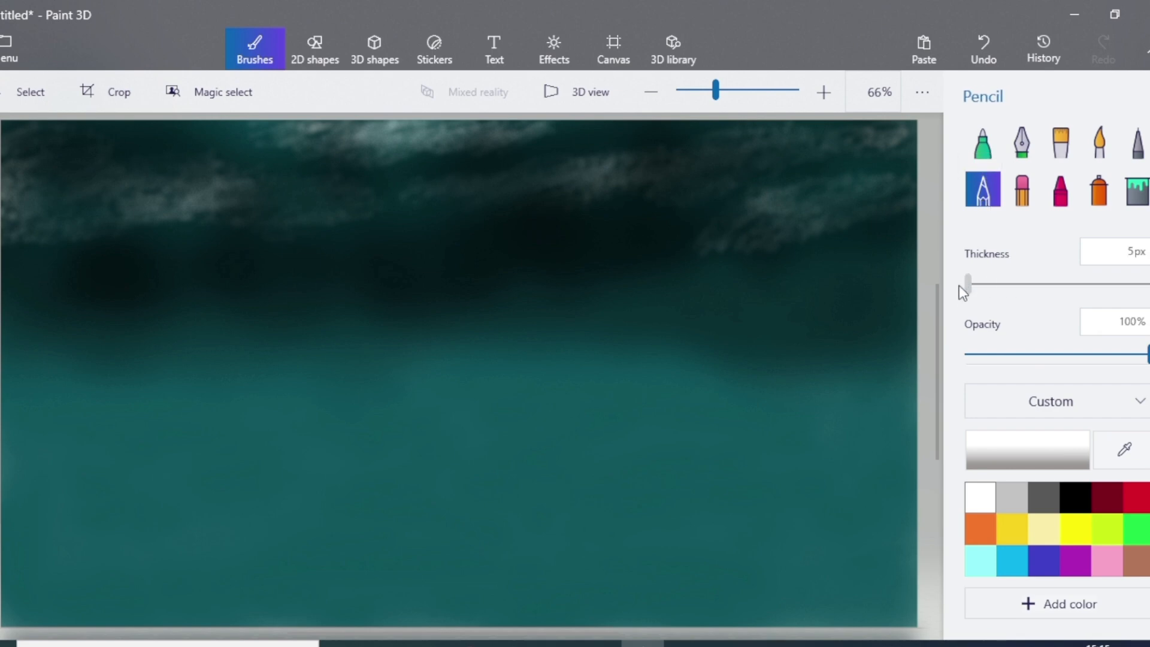
click(290, 213)
click(228, 214)
click(159, 181)
click(167, 229)
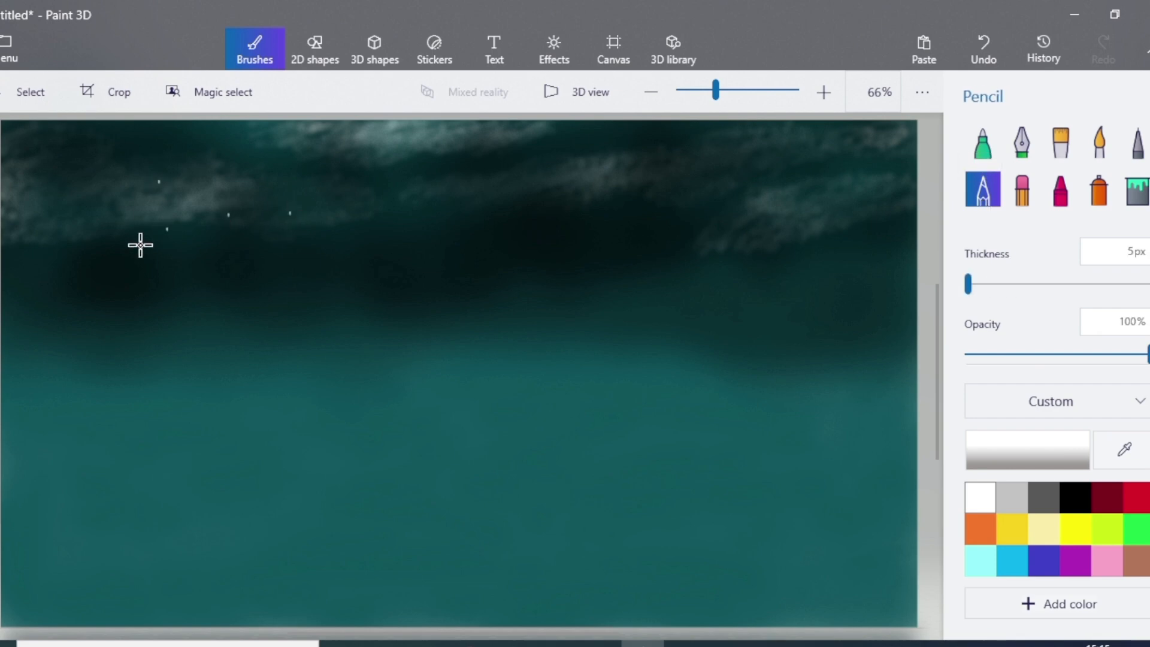
Step: Scatter tiny white stars over the whole canvas using the Pixel pen at 1 px thickness
click(1136, 144)
drag(970, 287, 965, 286)
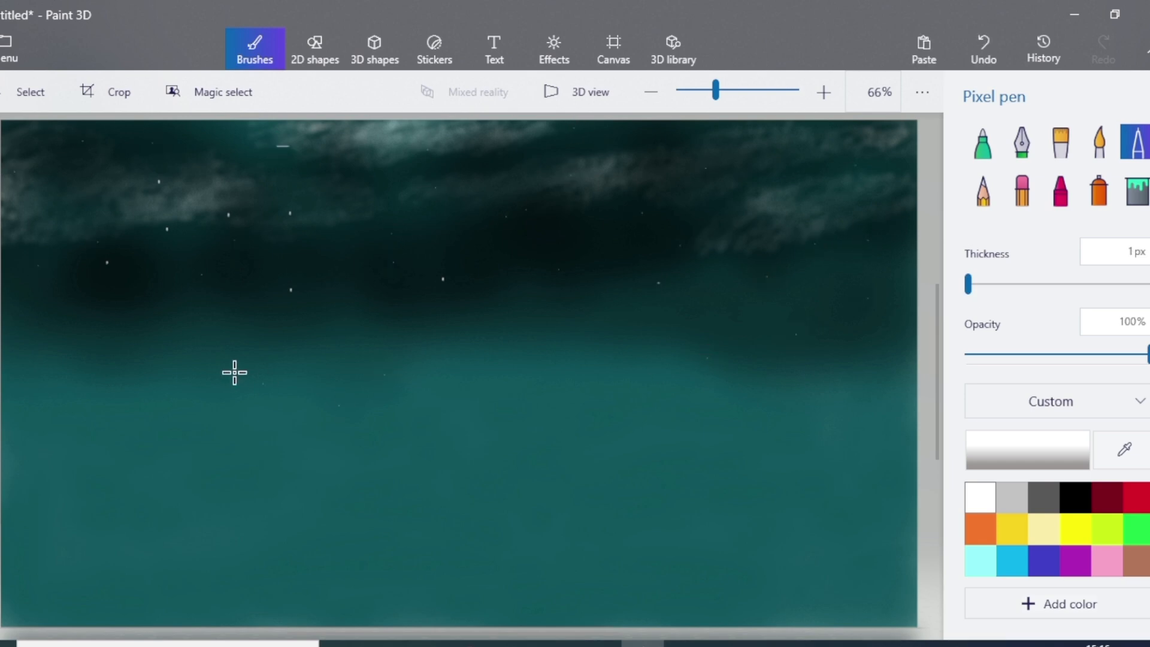
click(525, 550)
click(439, 580)
click(535, 580)
click(610, 572)
click(675, 551)
click(700, 513)
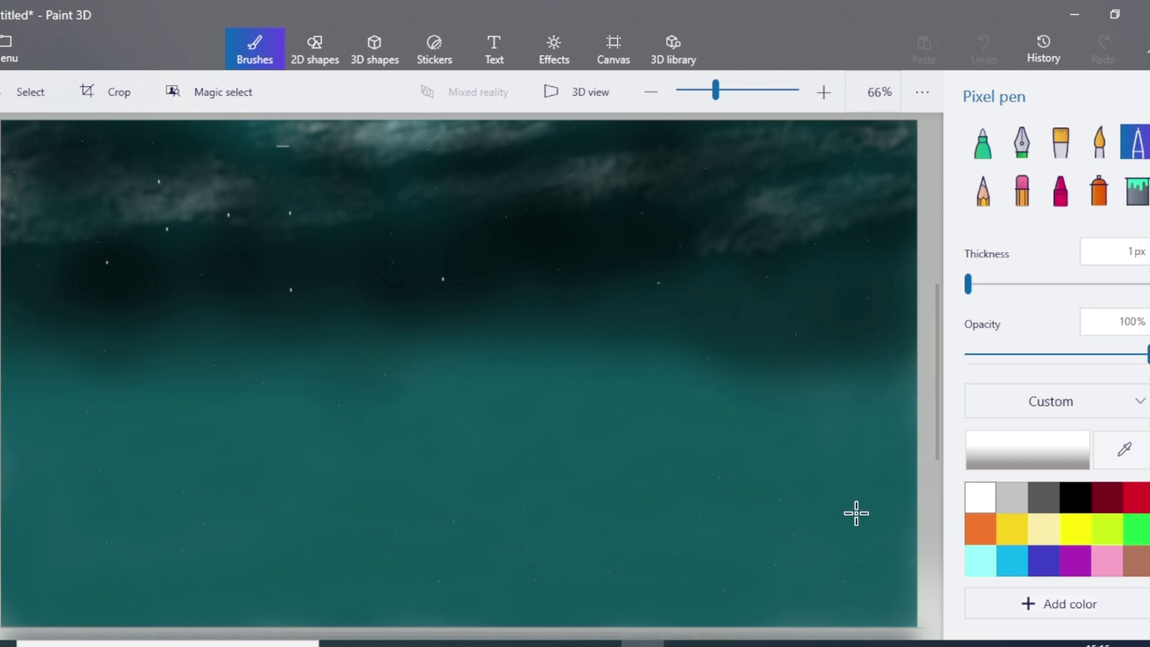
click(30, 157)
click(143, 175)
click(301, 165)
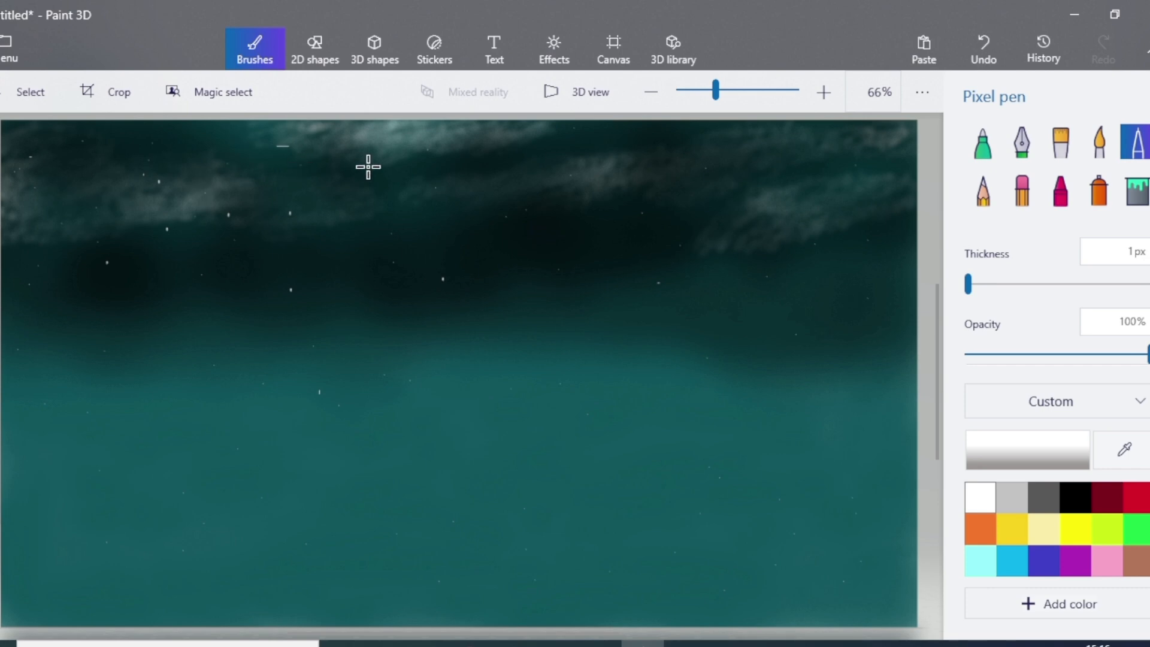
click(465, 313)
click(341, 329)
click(261, 346)
click(195, 330)
click(467, 363)
click(615, 324)
click(627, 304)
click(426, 236)
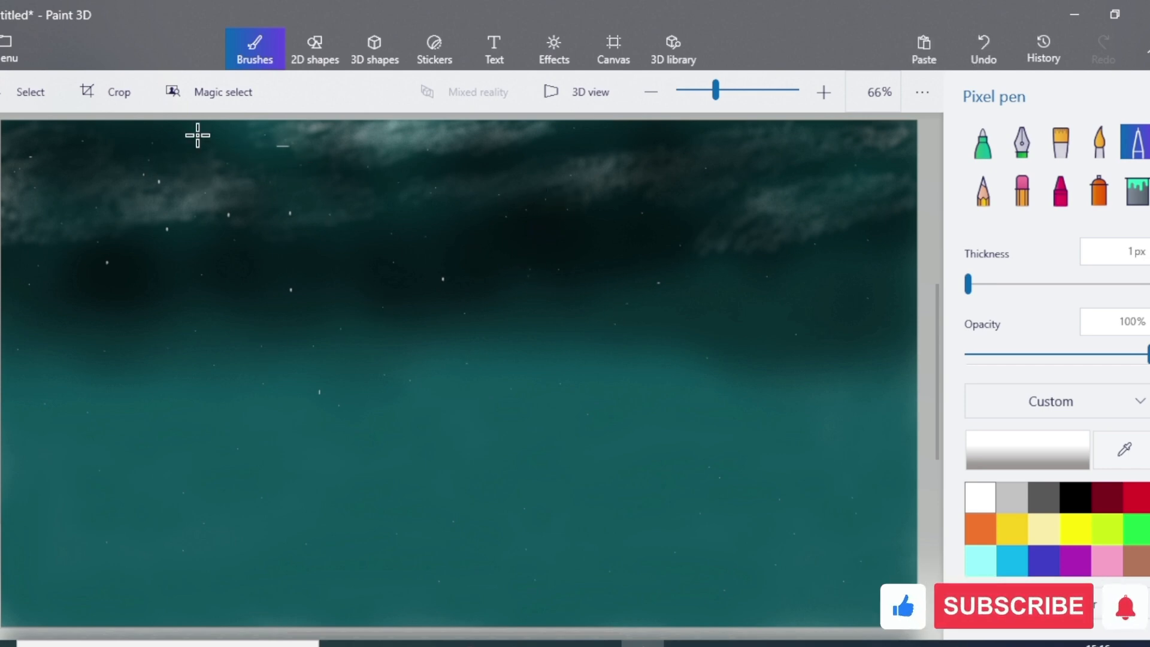
click(867, 257)
click(540, 331)
click(423, 352)
click(114, 480)
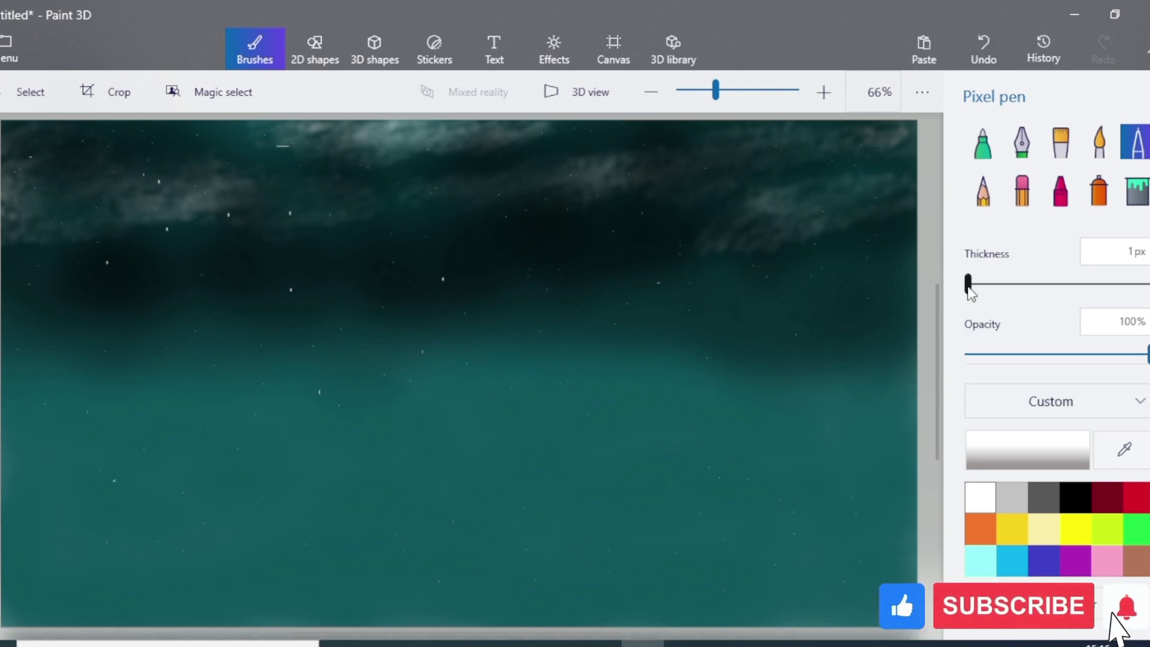
Step: Increase the Pixel pen thickness to 6 px and add larger white stars around the canvas
drag(968, 284, 977, 285)
click(737, 181)
click(707, 235)
click(426, 211)
click(284, 172)
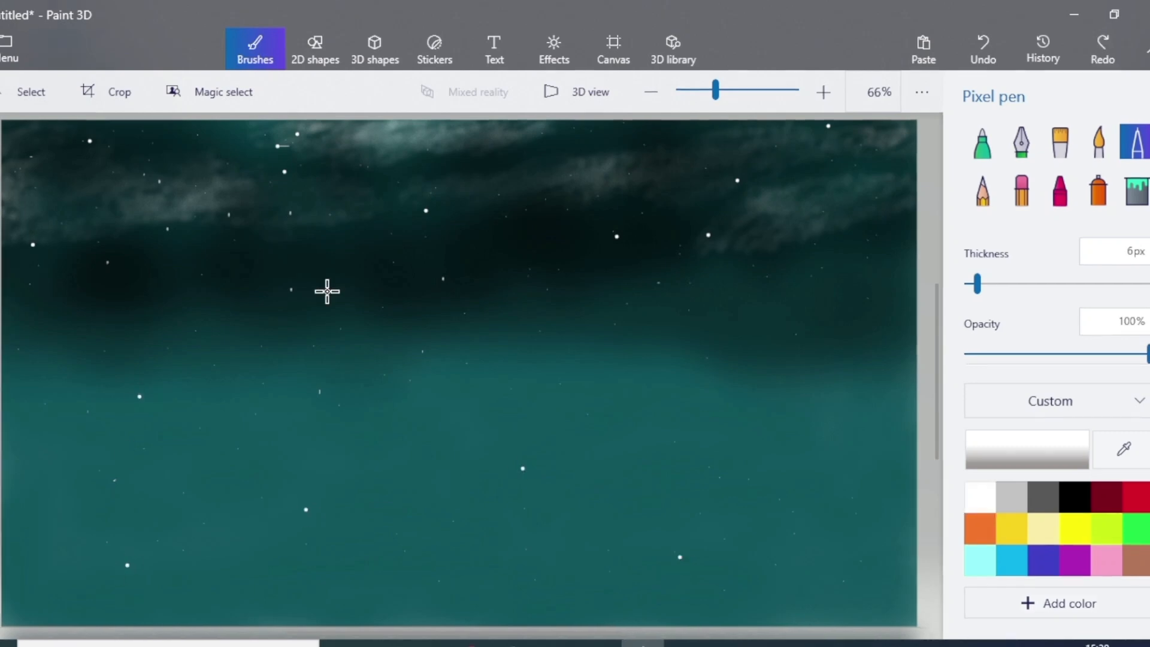
Step: Spray a round pale yellow moon in the upper middle of the sky at 300 px thickness and 61% opacity
click(1014, 466)
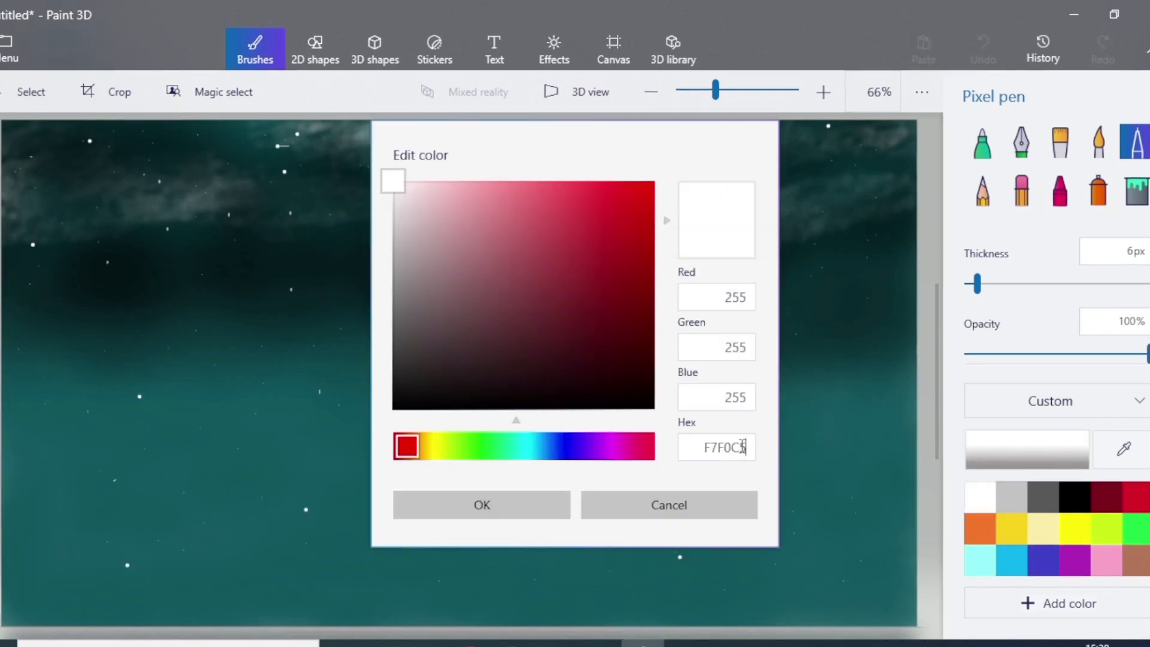
click(528, 505)
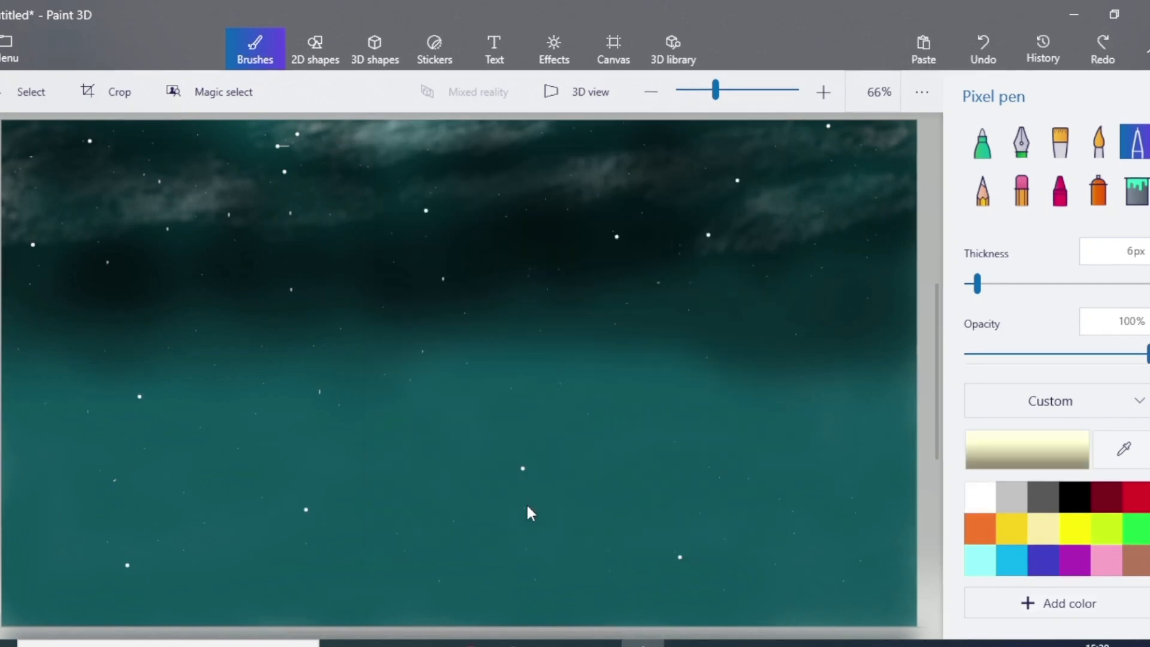
click(1098, 192)
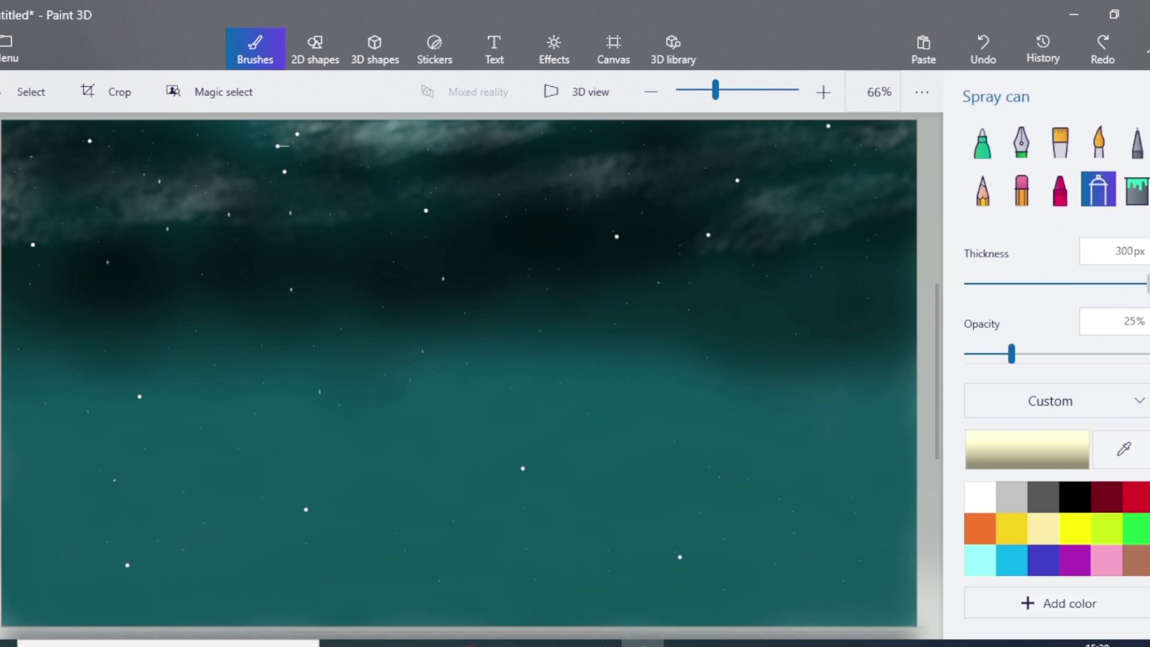
drag(1012, 353, 1076, 354)
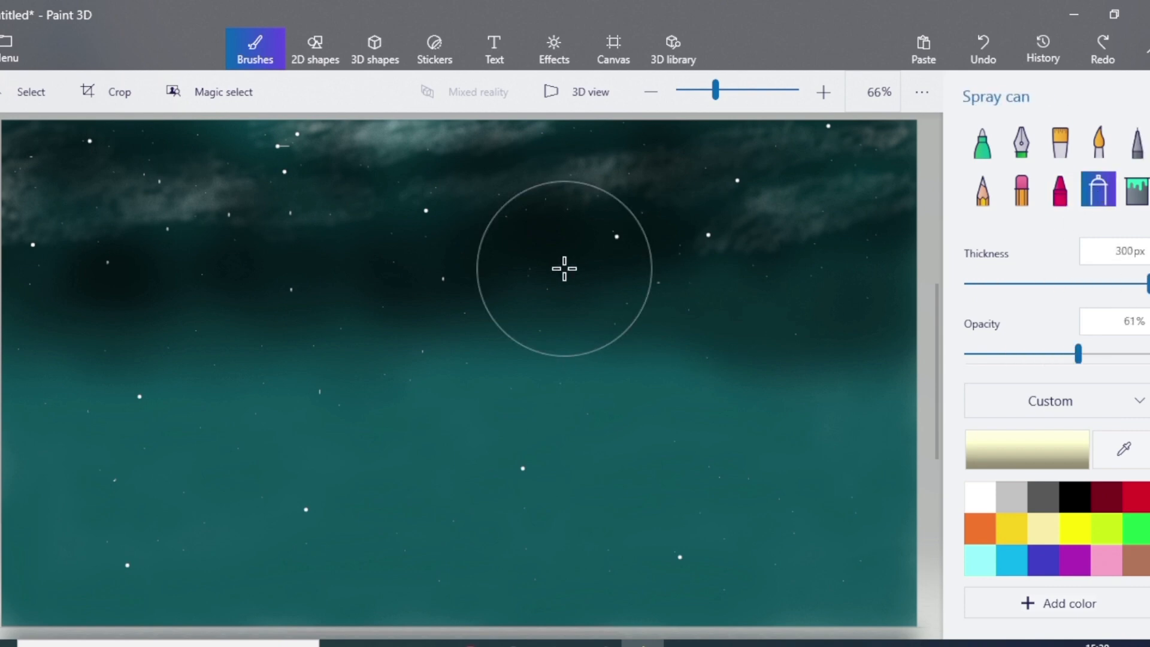
drag(565, 267, 562, 269)
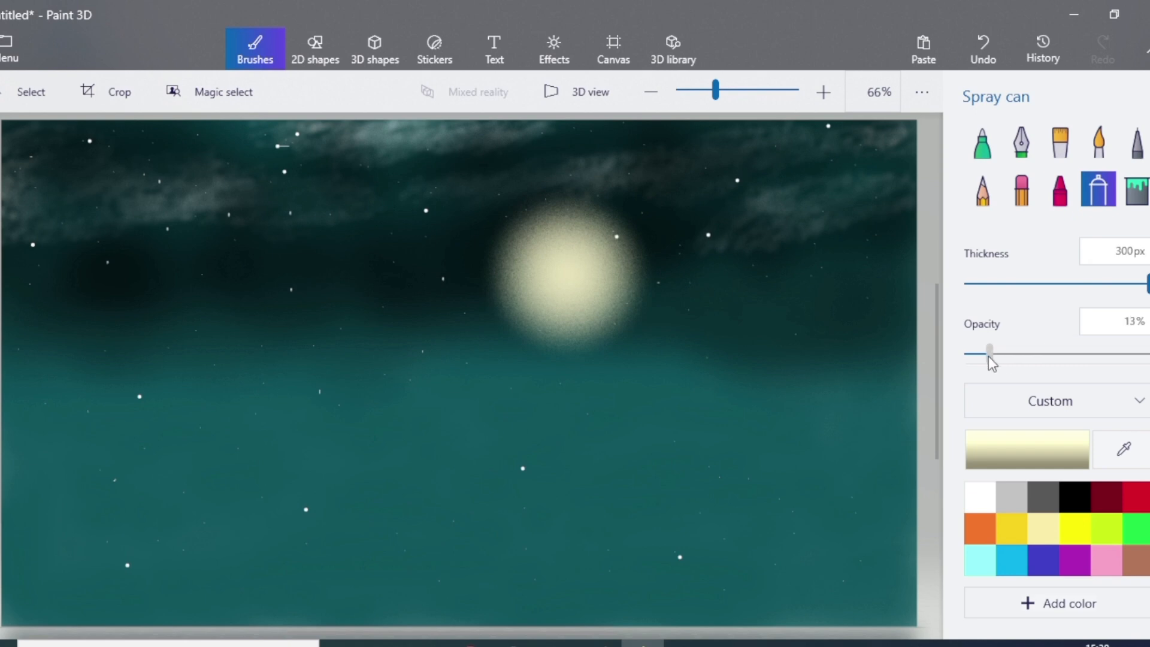
Step: Spray a faint pale yellow glow around the moon at 6% opacity, and tint the halo with dark olive 4a4317
drag(989, 354, 977, 353)
mouse_move(599, 228)
mouse_down()
mouse_move(575, 192)
mouse_move(480, 305)
mouse_move(657, 300)
mouse_move(629, 212)
mouse_move(452, 257)
mouse_move(623, 198)
mouse_up()
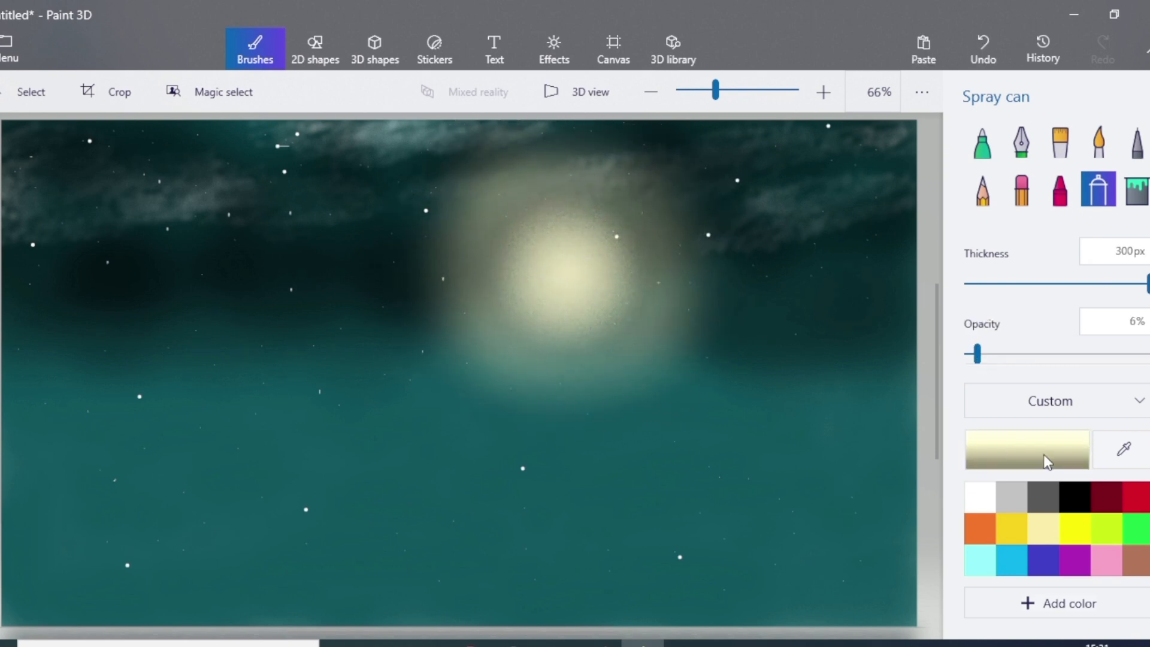
click(1045, 461)
click(573, 343)
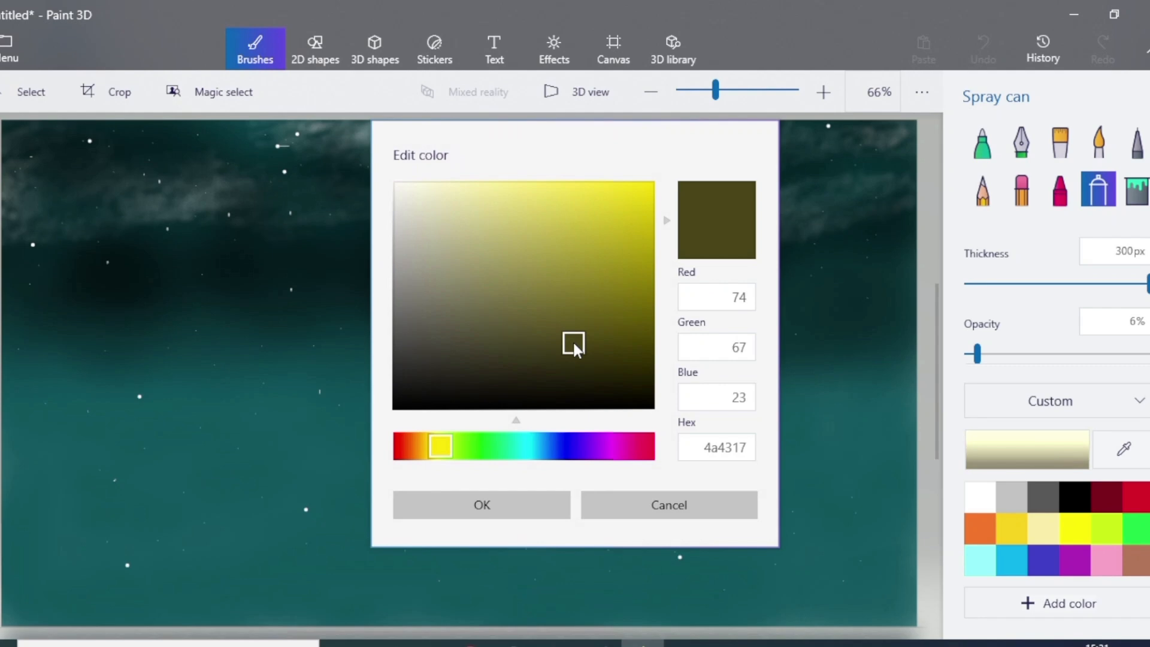
click(526, 505)
mouse_move(485, 365)
mouse_down()
mouse_move(596, 206)
mouse_move(650, 276)
mouse_move(611, 342)
mouse_move(506, 328)
mouse_move(474, 269)
mouse_move(529, 189)
mouse_move(629, 200)
mouse_move(644, 321)
mouse_move(526, 321)
mouse_move(521, 208)
mouse_move(630, 259)
mouse_move(570, 337)
mouse_move(473, 238)
mouse_move(637, 211)
mouse_up()
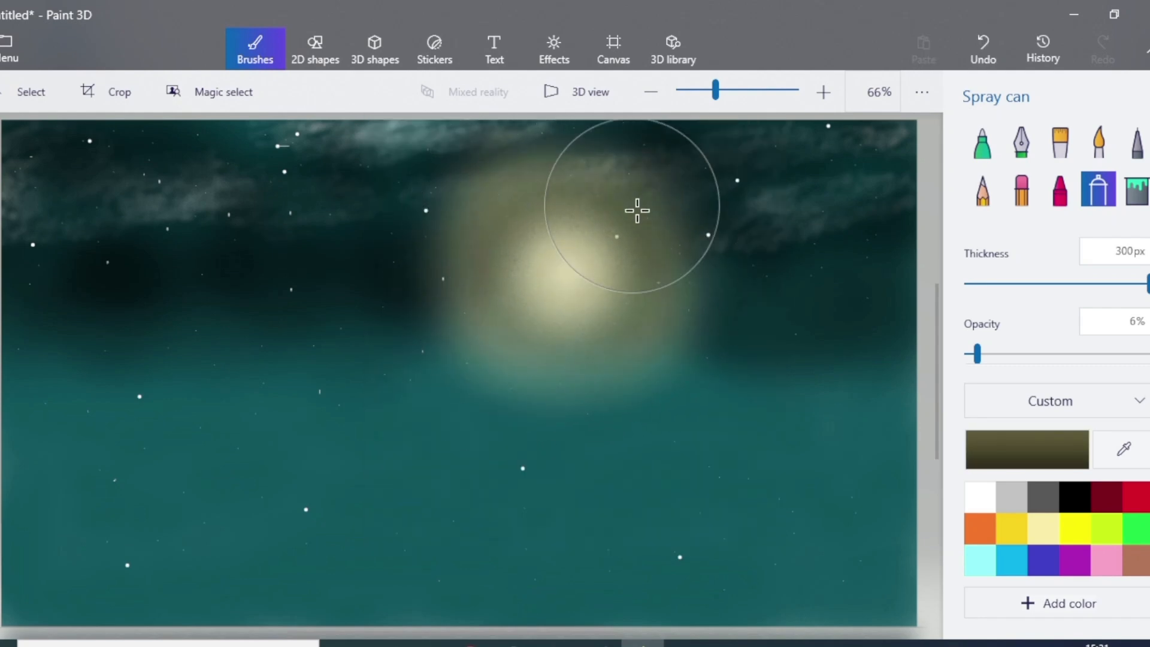
Step: Spray the moon's centre brighter and wider in pale yellow (RGB 247, 240, 197) at 6% opacity
click(1027, 449)
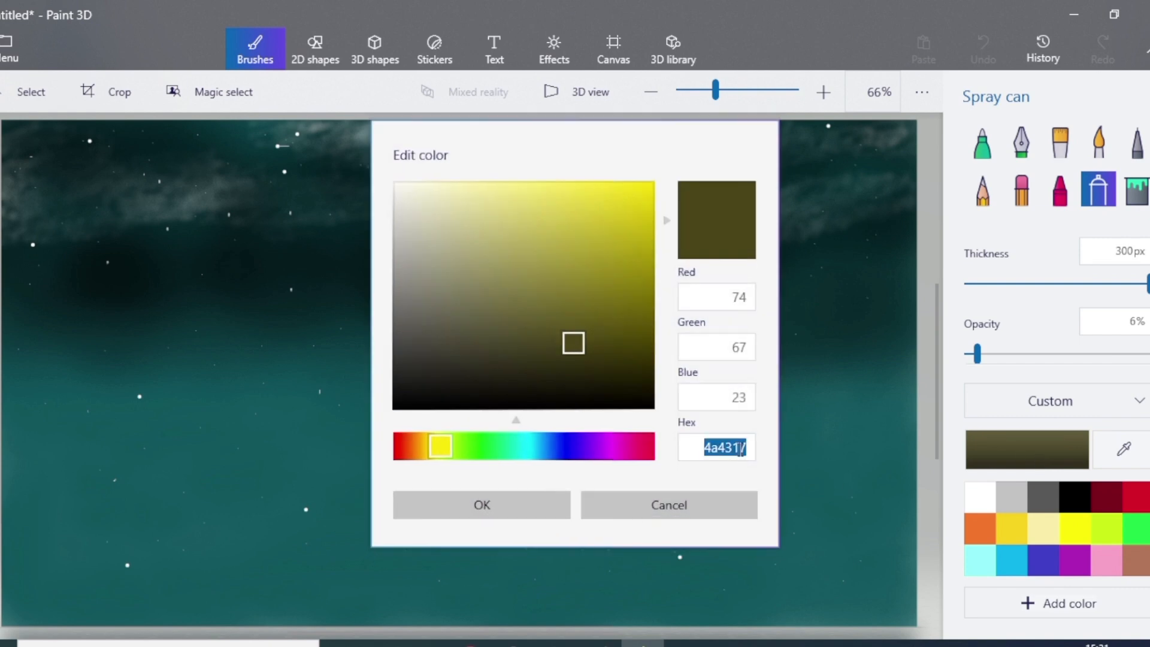
click(531, 505)
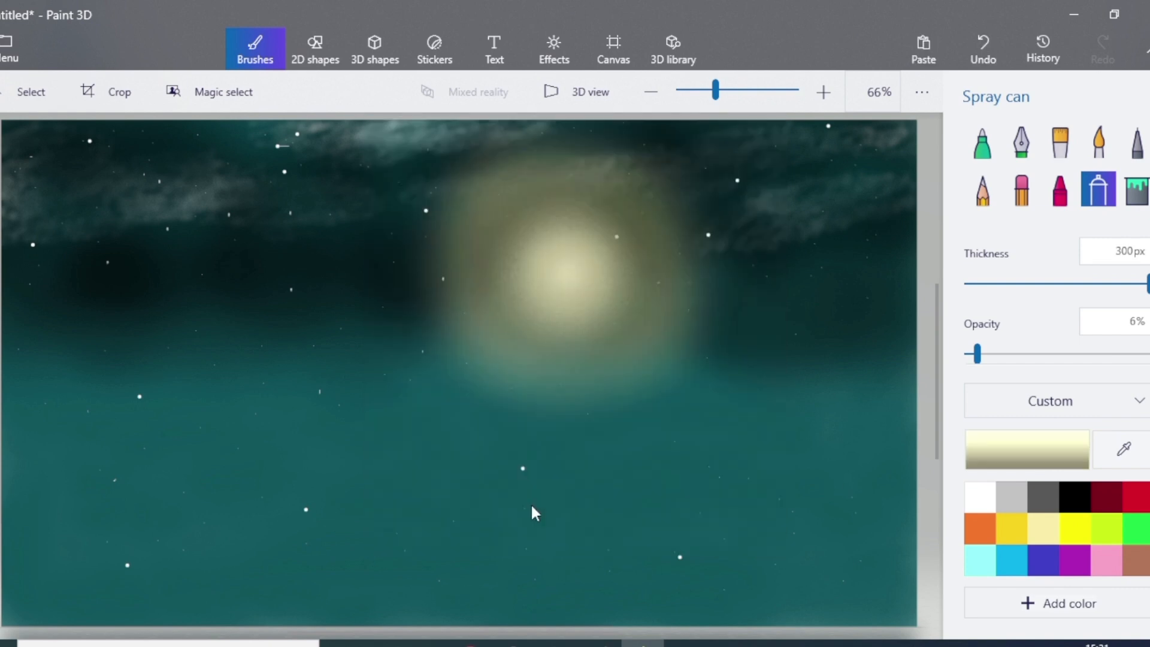
mouse_move(524, 222)
mouse_down()
mouse_move(521, 213)
mouse_move(537, 267)
mouse_move(565, 270)
mouse_move(552, 287)
mouse_move(598, 234)
mouse_move(588, 285)
mouse_move(629, 282)
mouse_up()
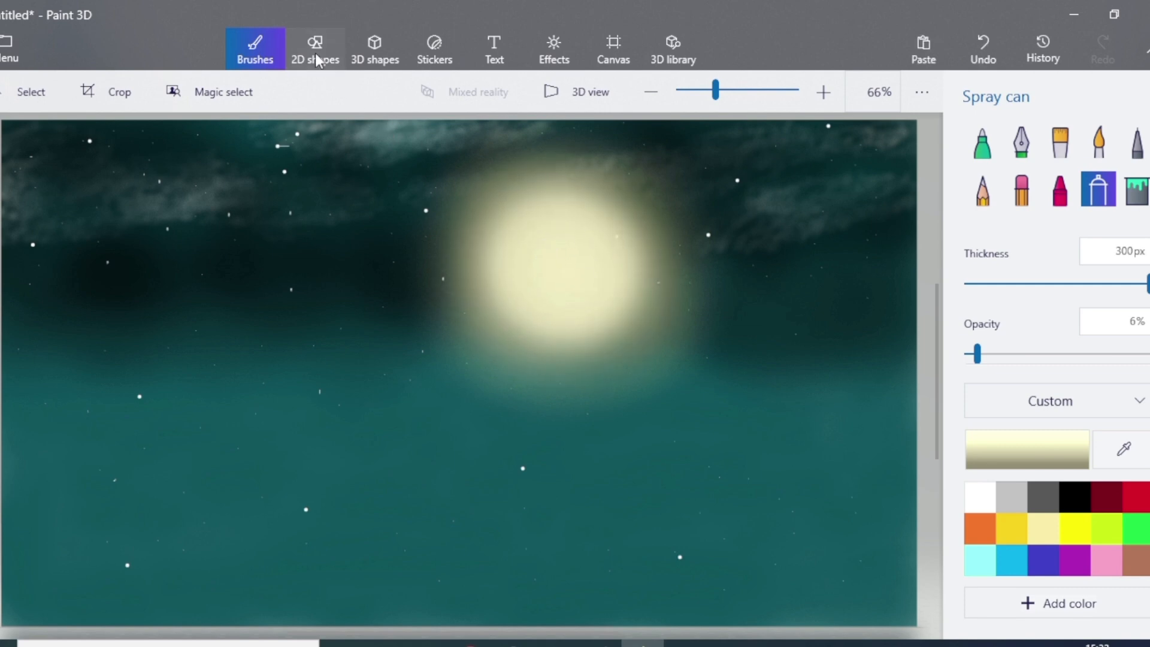
Step: Place a 2D circle with solid white fill and a 10 px white outline over the centre of the moon's glow
click(318, 60)
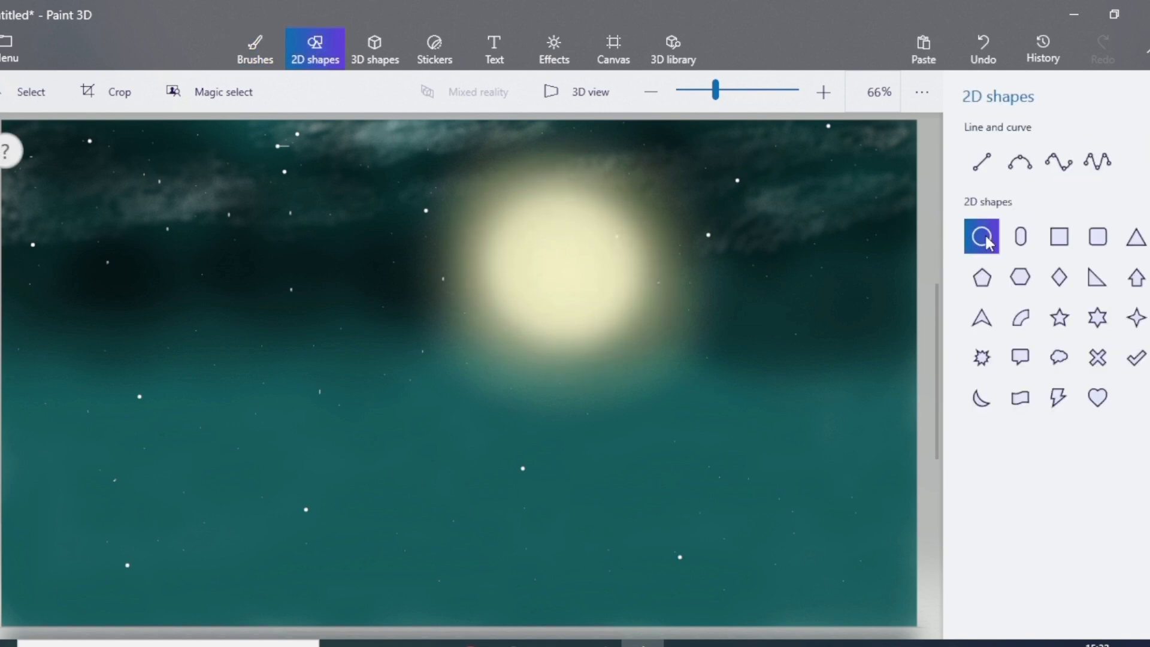
drag(498, 213, 625, 330)
click(1135, 180)
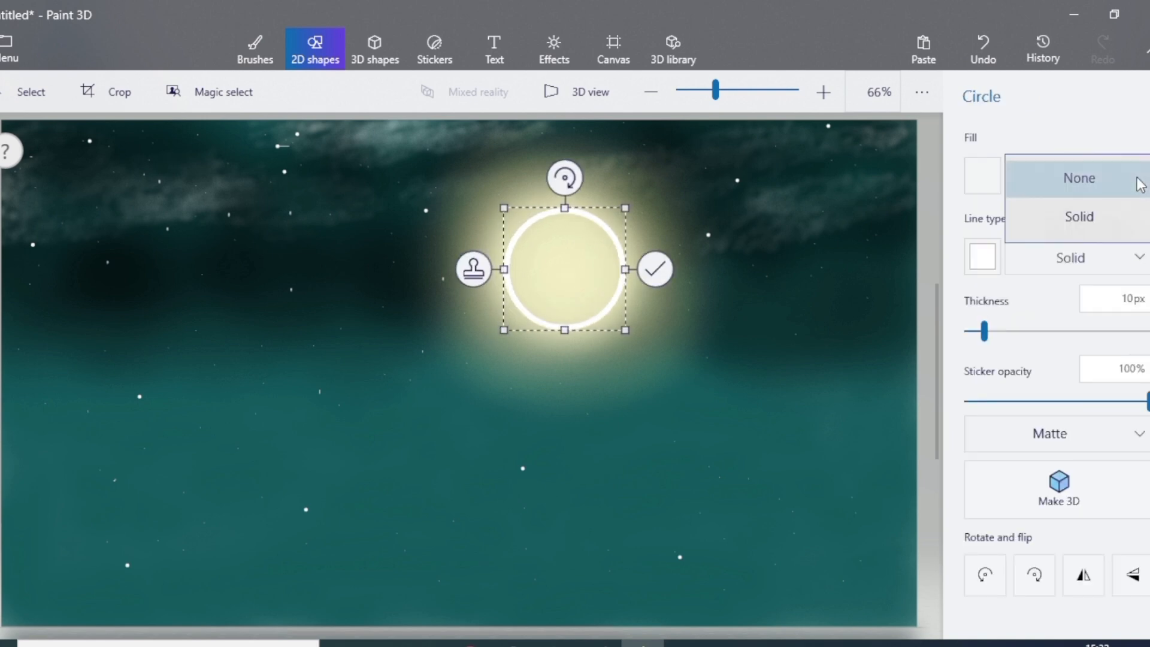
click(1083, 219)
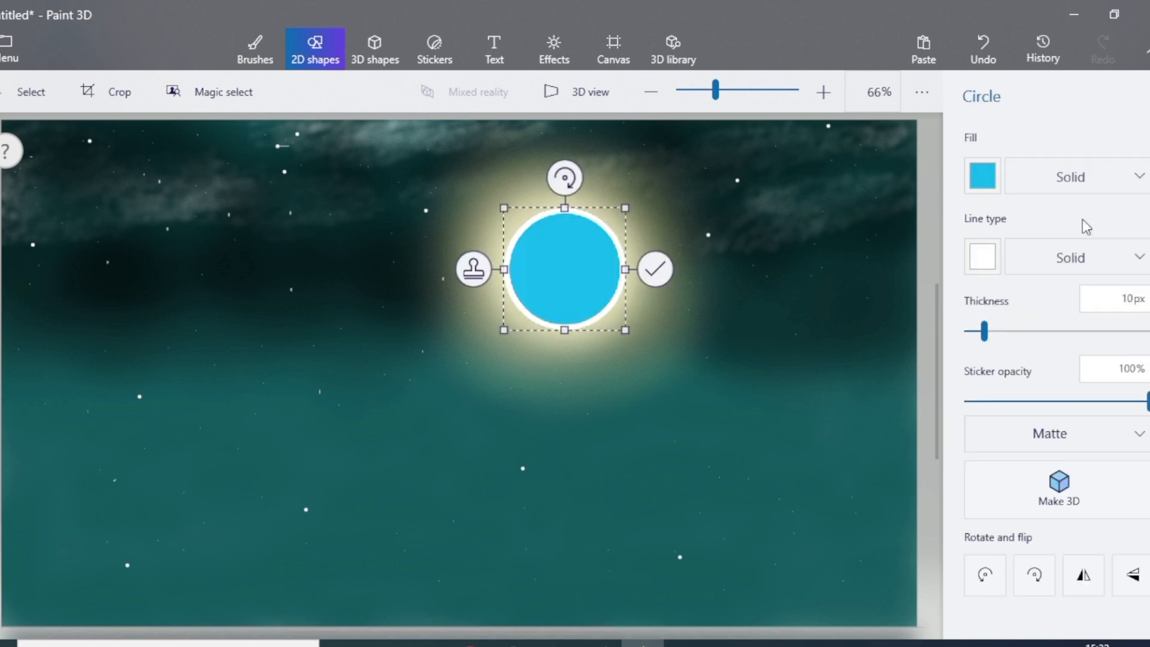
click(982, 175)
click(905, 239)
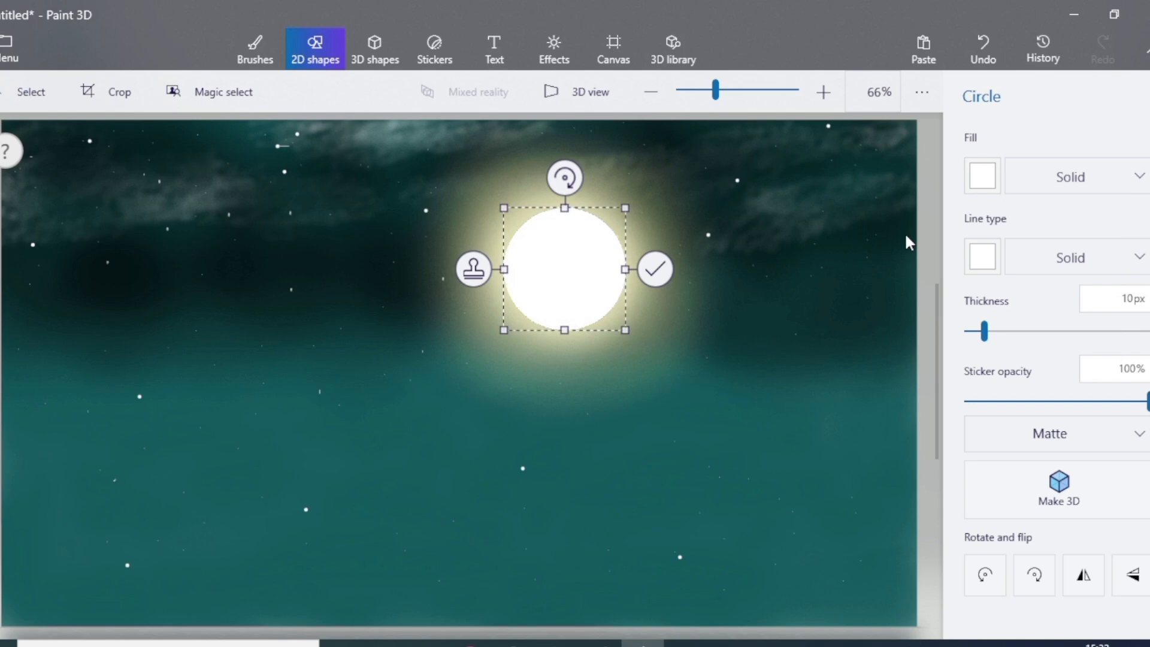
click(813, 334)
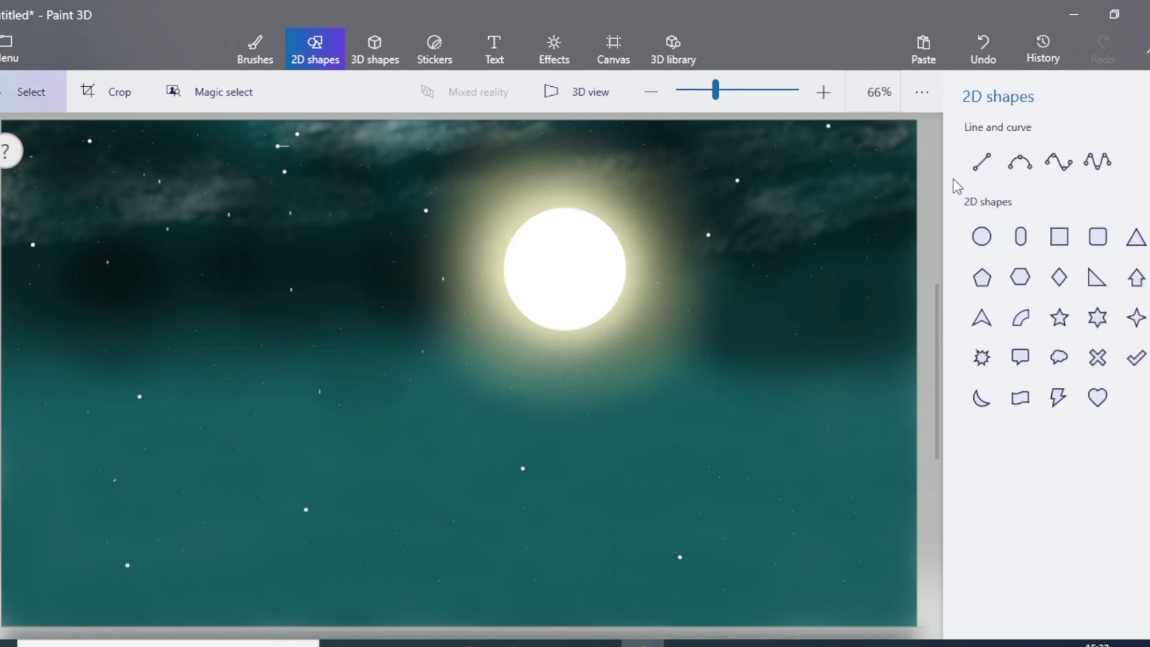
Step: Draw a straight white horizon line across the full canvas width below the moon at 2 px thickness
click(981, 163)
drag(18, 442, 271, 448)
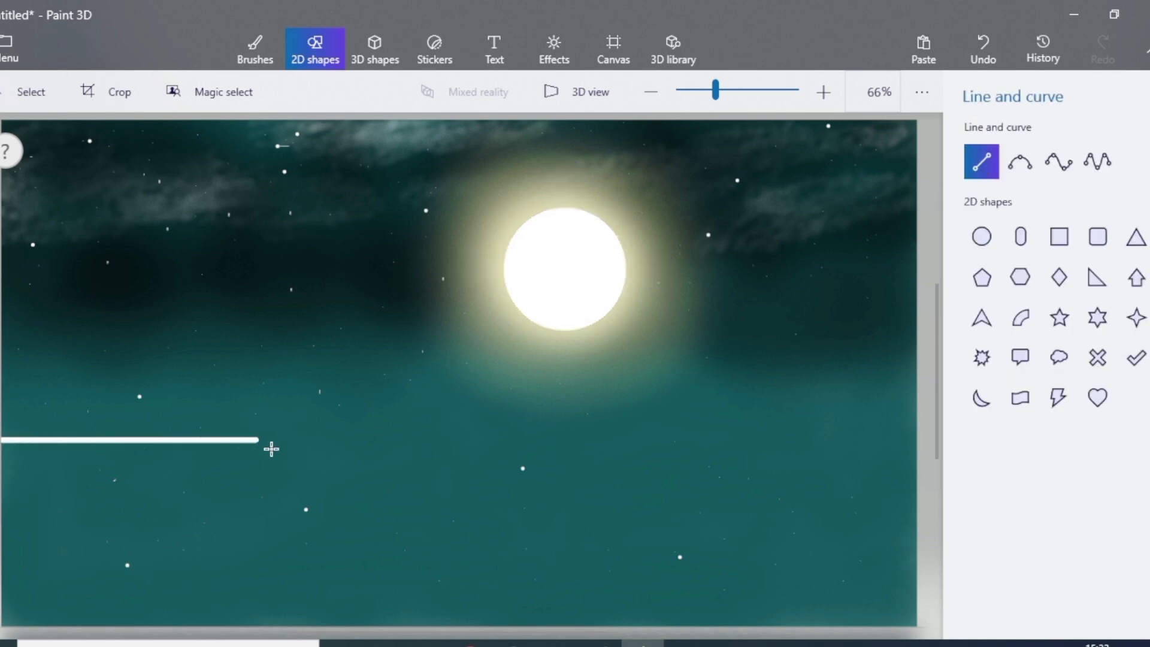
drag(398, 449, 914, 441)
drag(986, 259, 969, 254)
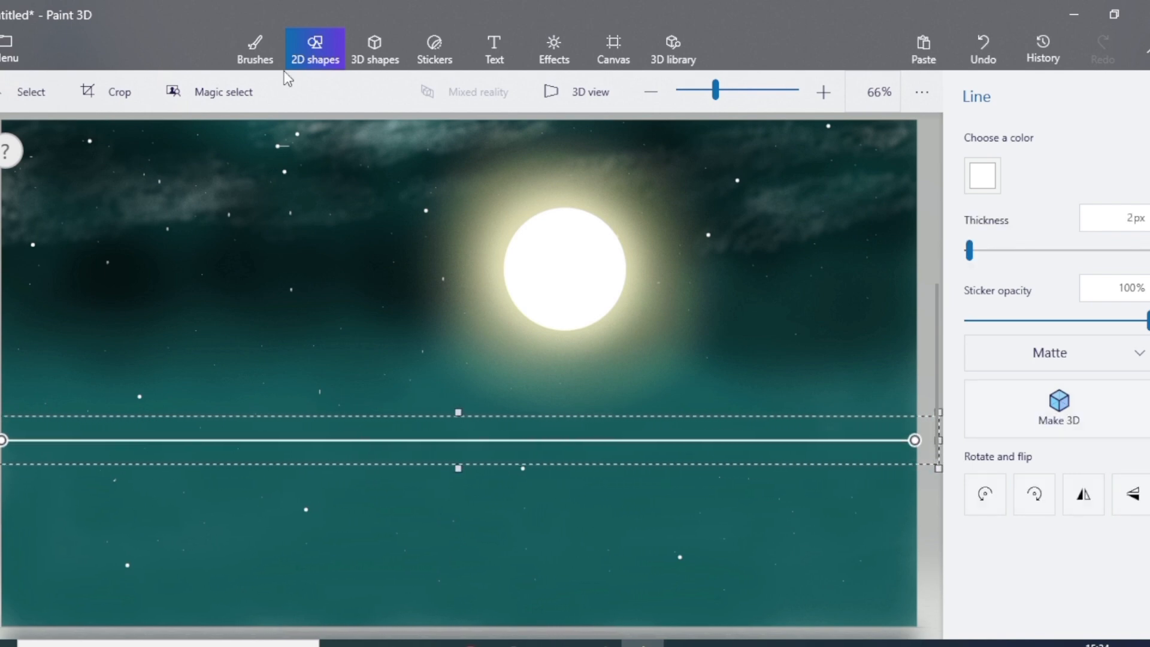
Step: Paint a solid headland tapering from the left canvas edge along the horizon using the Marker at 28 px in colour 080808
click(251, 51)
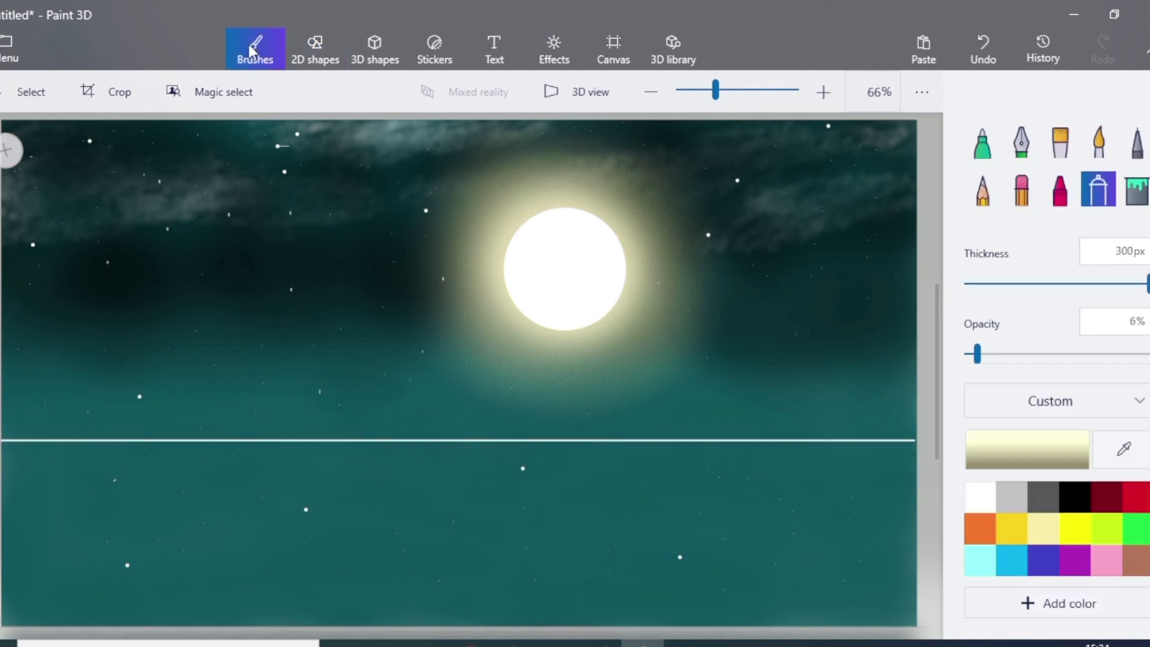
click(1019, 448)
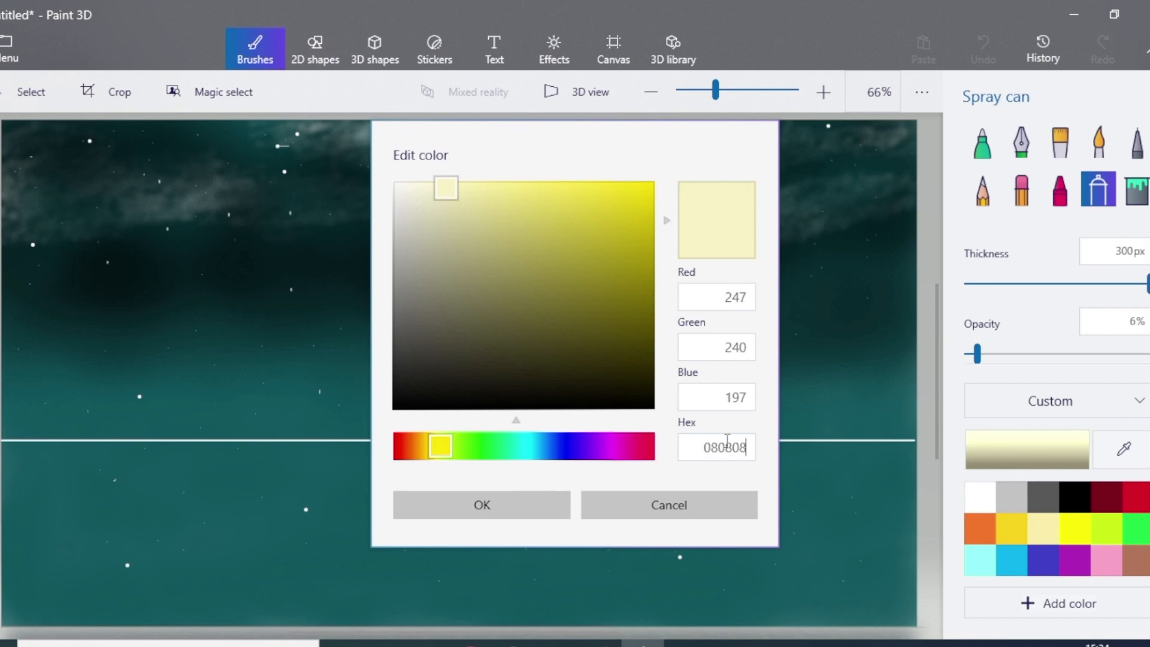
click(523, 508)
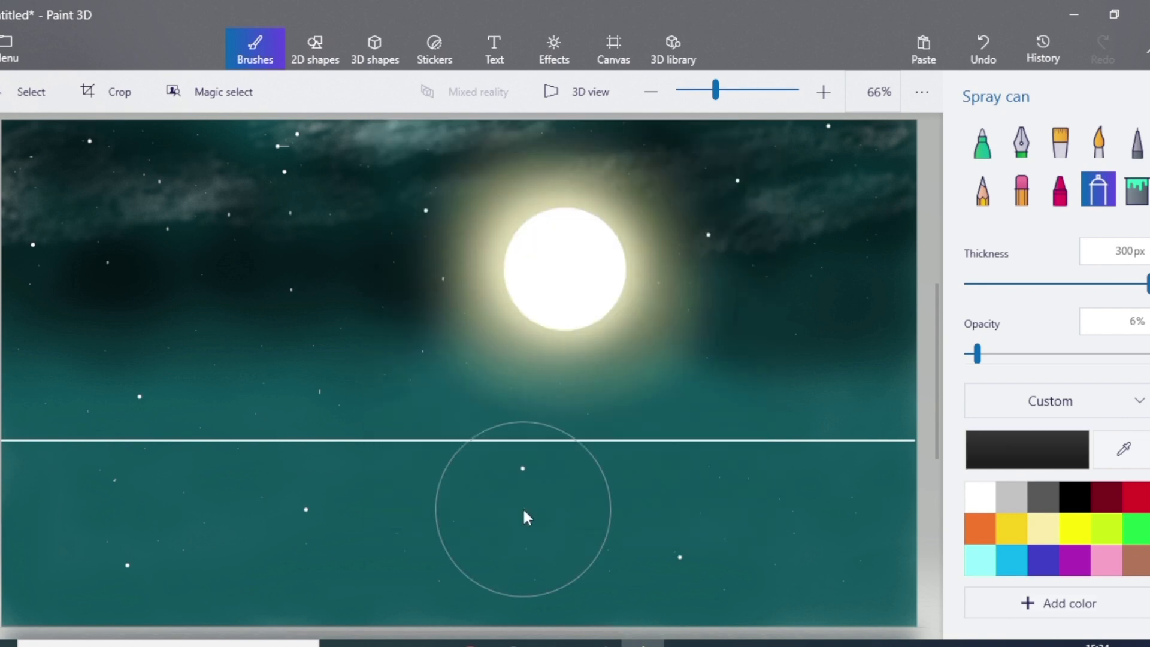
click(982, 142)
drag(6, 430, 489, 431)
mouse_move(9, 356)
mouse_down()
mouse_move(473, 423)
mouse_move(10, 419)
mouse_move(29, 375)
mouse_move(367, 414)
mouse_move(206, 414)
mouse_up()
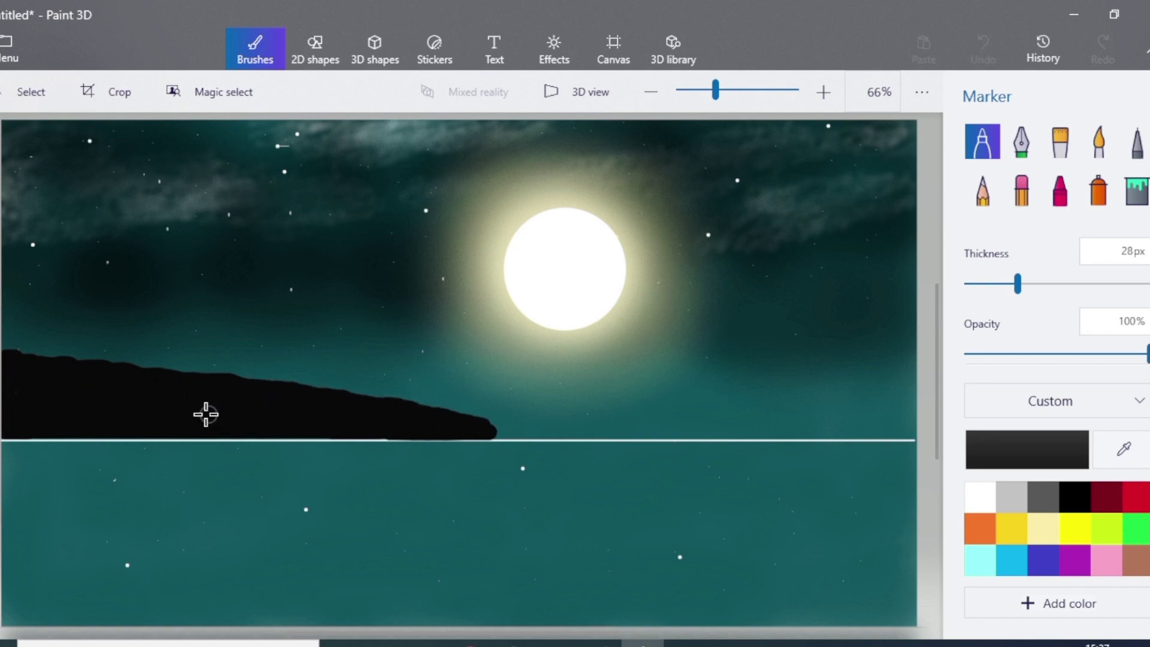
Step: Paint the headland's black reflection below the horizon, and retrace the horizon across it in white at 1 px thickness
mouse_move(3, 512)
mouse_down()
mouse_move(146, 477)
mouse_move(482, 449)
mouse_move(8, 449)
mouse_move(7, 496)
mouse_move(512, 440)
mouse_up()
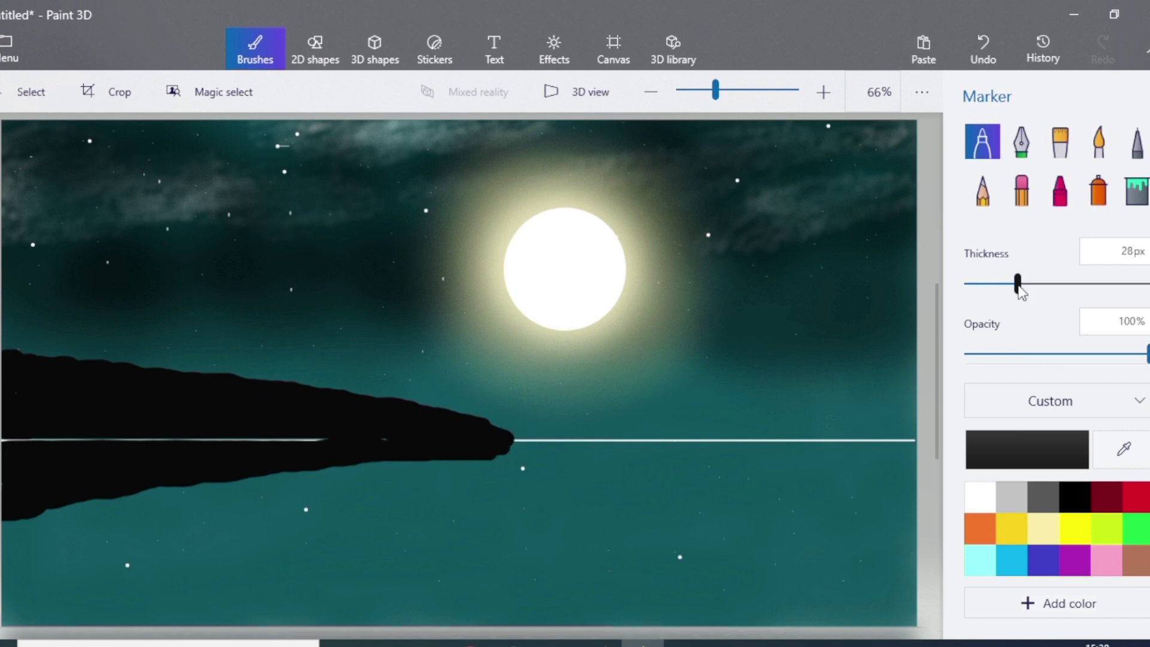
click(980, 499)
drag(318, 440, 388, 440)
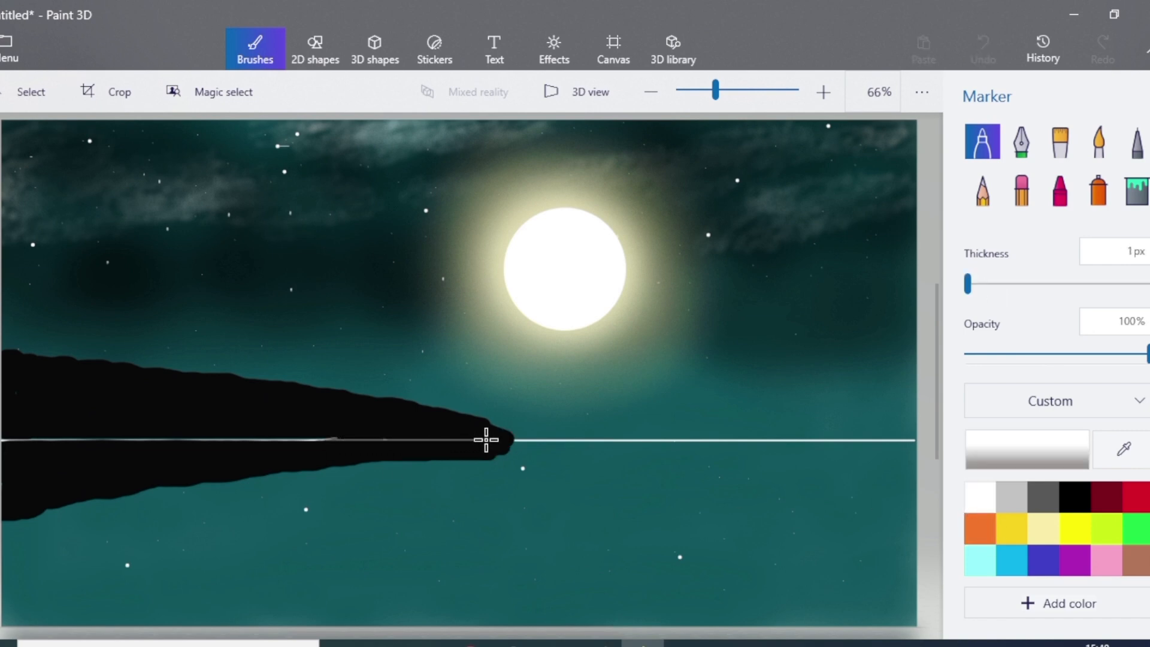
Step: Draw fine horizontal ripples over the water and the headland's reflection with the 1 px Marker in 9bb0c0 at 7% opacity
click(1030, 441)
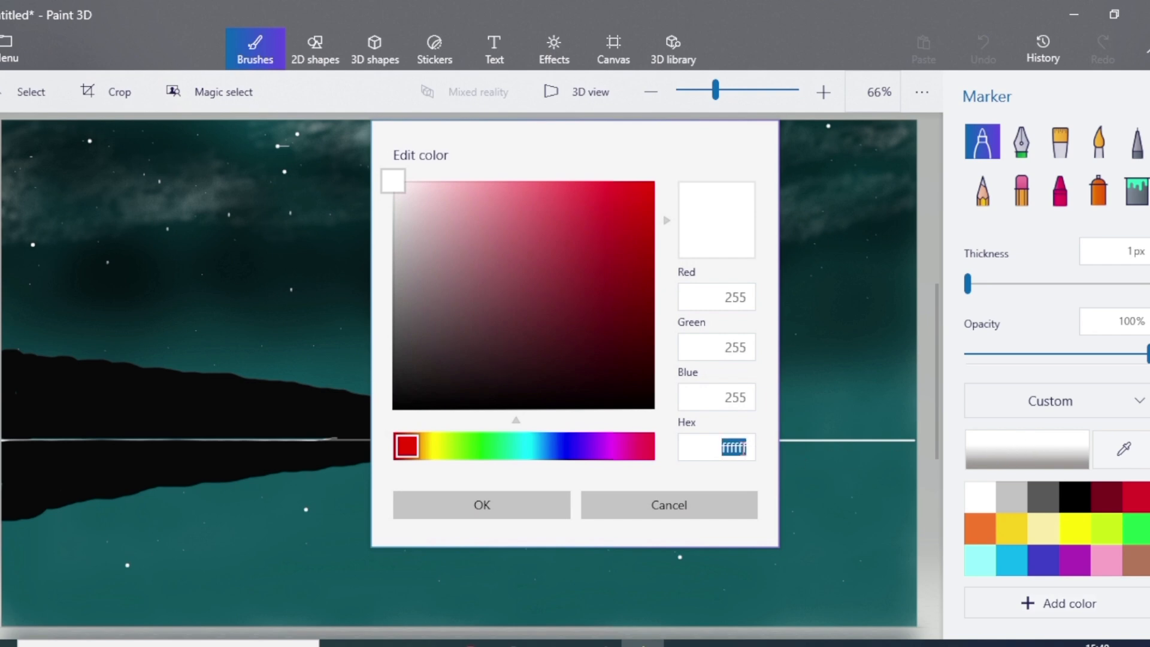
click(522, 498)
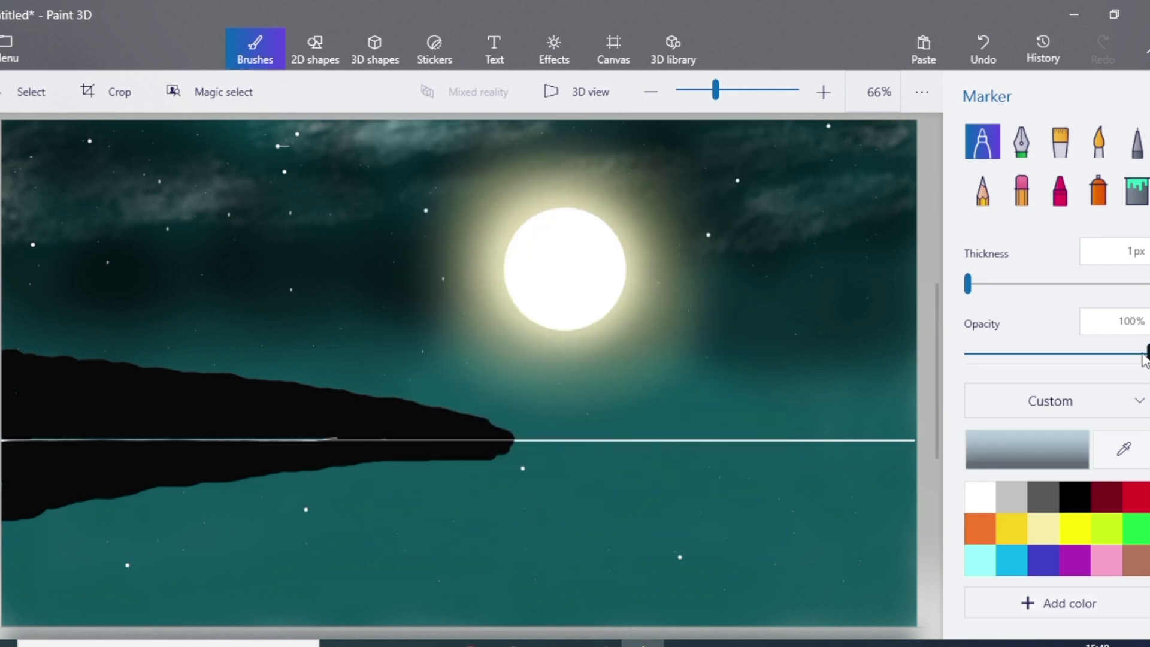
drag(1014, 353, 979, 353)
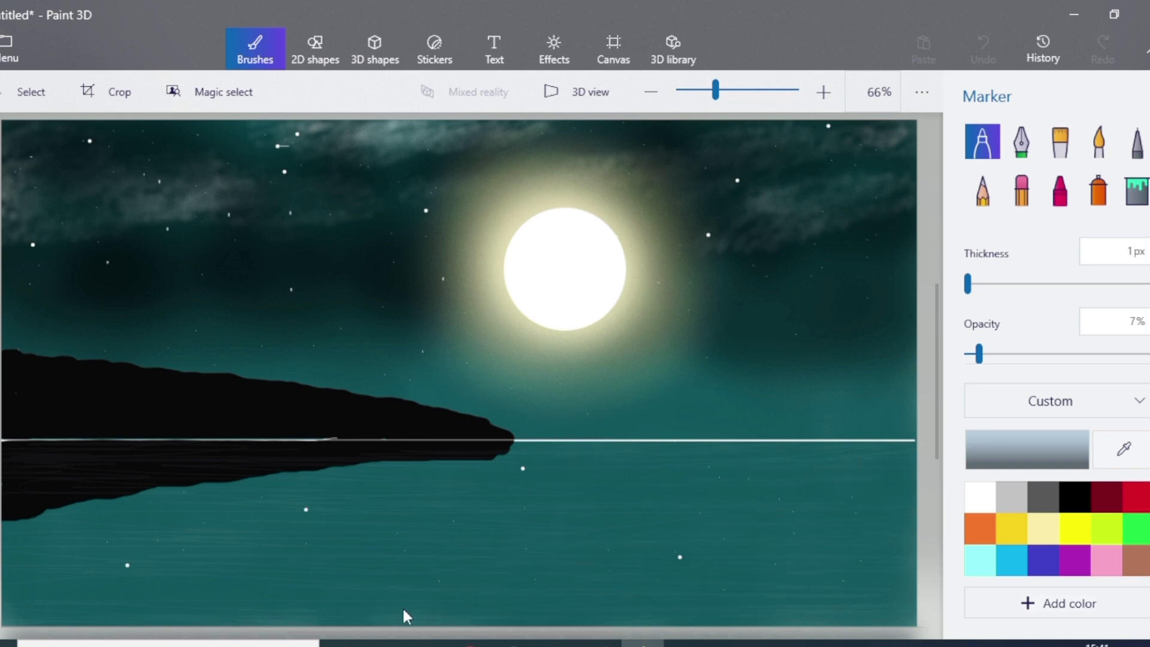
Step: Change the Marker colour to 2d6374 and add more thin ripple lines on the water
click(1027, 449)
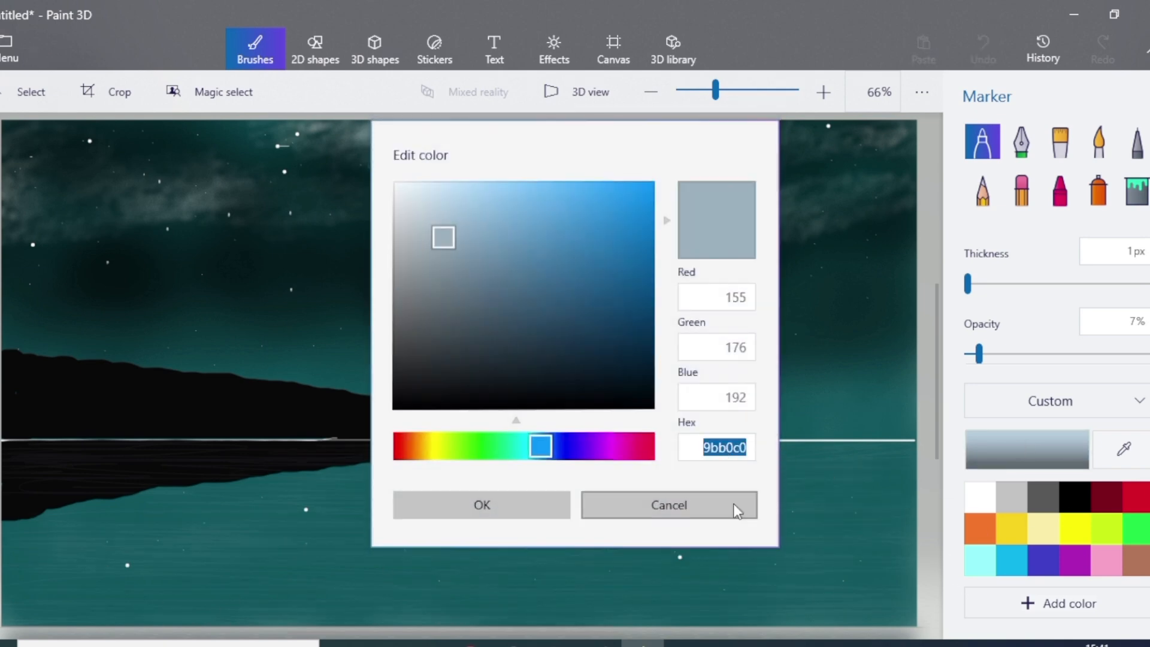
text(2d6374)
click(461, 505)
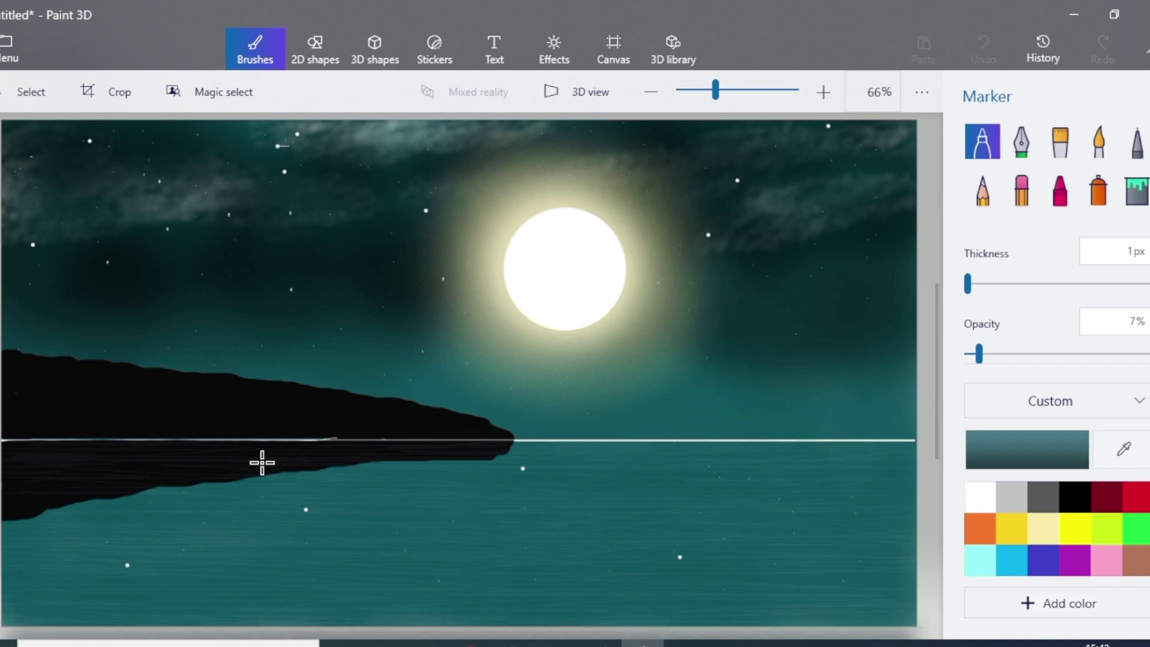
Step: Paint light teal highlights on the water along the horizon below the moon using Watercolor in 5796a0 at 11 px and 40% opacity
click(978, 465)
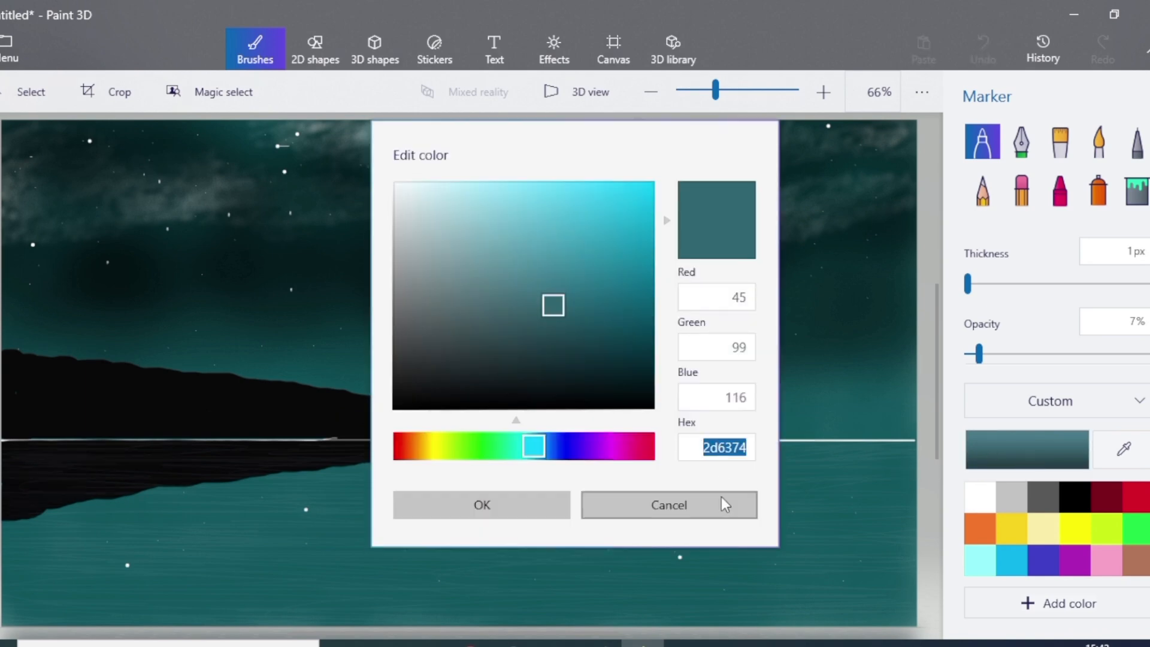
text(5796a8)
click(505, 505)
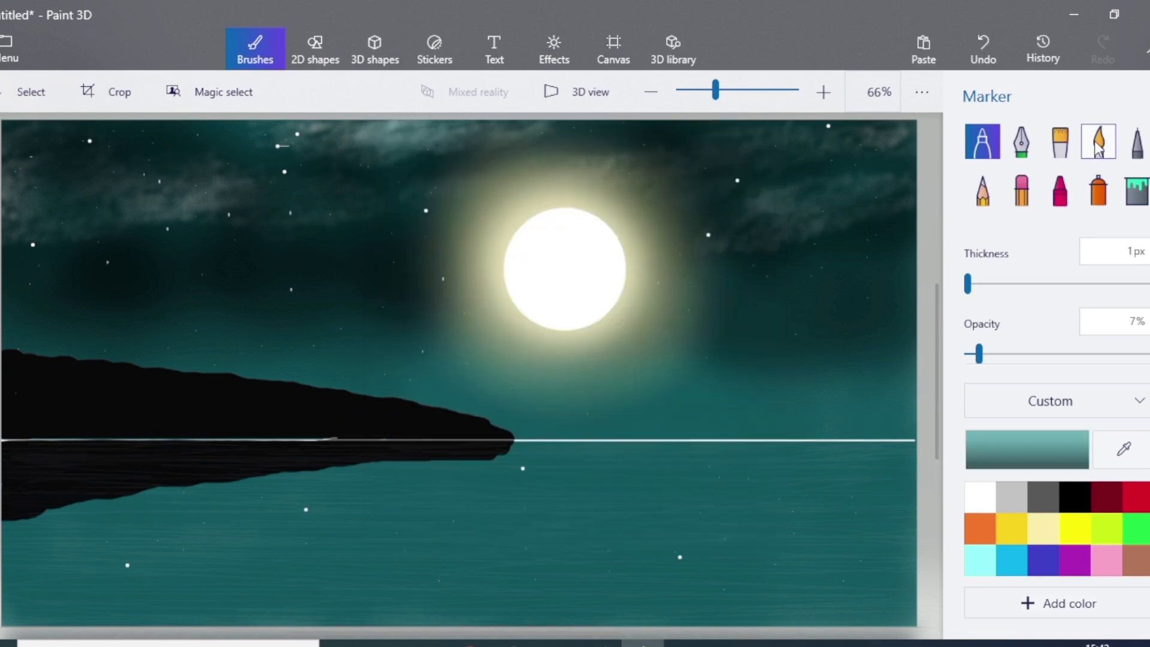
click(1099, 147)
drag(1004, 285, 972, 284)
drag(1048, 353, 1039, 354)
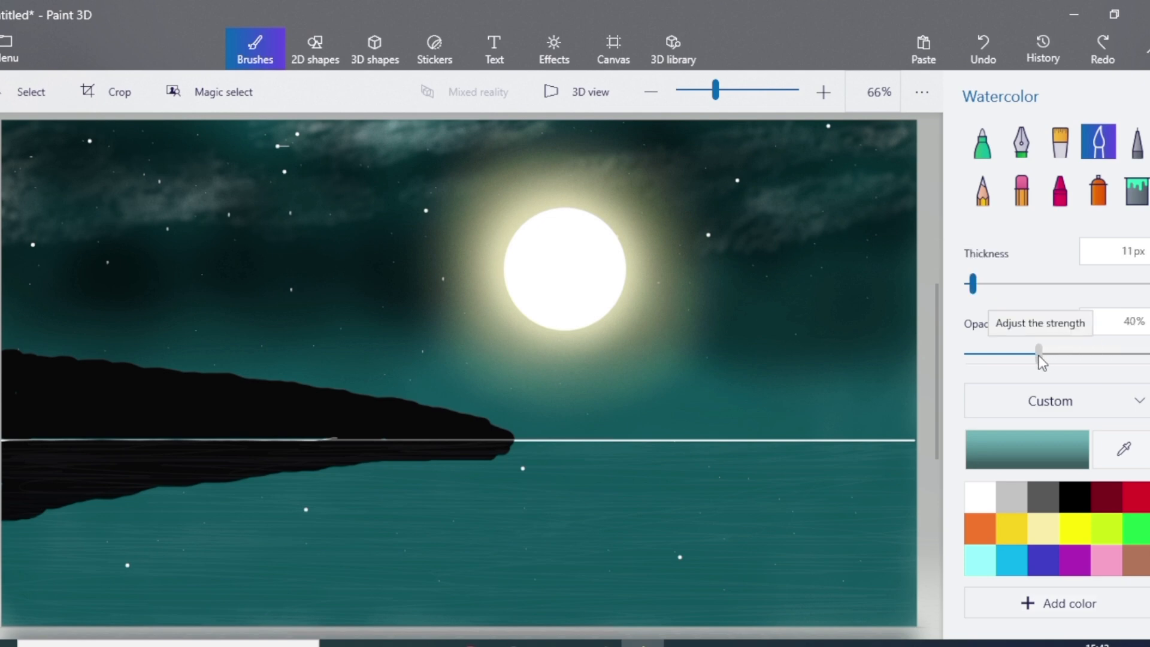
drag(510, 444, 527, 445)
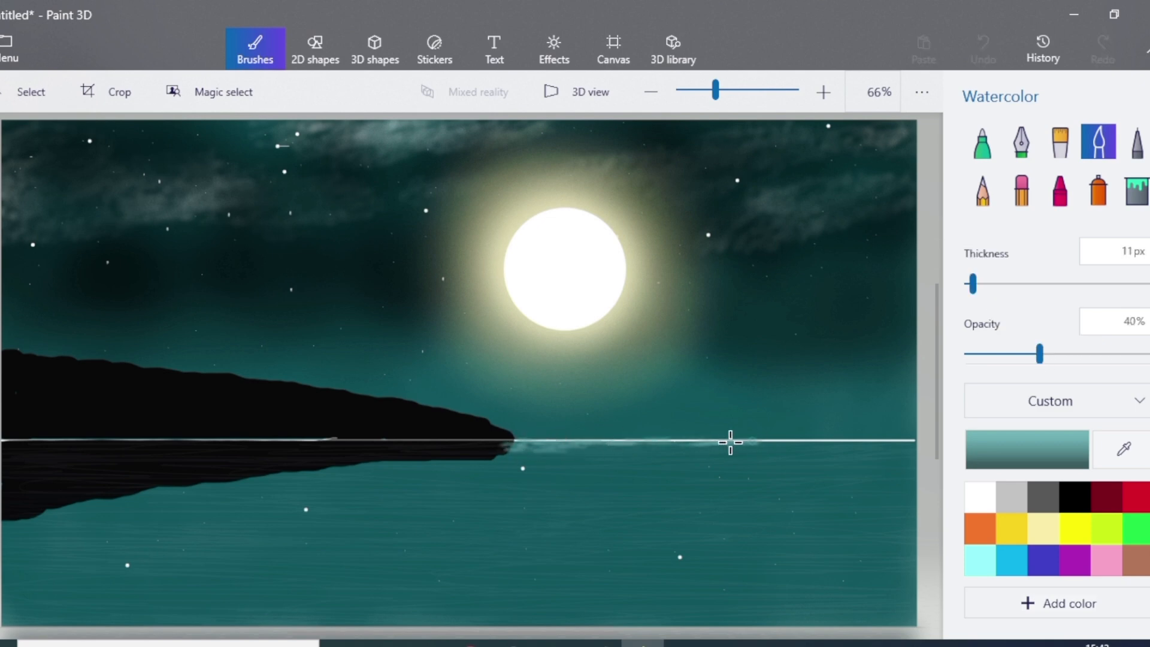
mouse_move(730, 442)
mouse_down()
mouse_move(831, 441)
mouse_move(592, 453)
mouse_up()
Step: Paint the moon's reflection as short horizontal streaks down the water at 5 px, and streak the headland's reflection likewise
drag(973, 284, 967, 284)
mouse_move(528, 453)
mouse_down()
mouse_move(574, 464)
mouse_move(548, 480)
mouse_up()
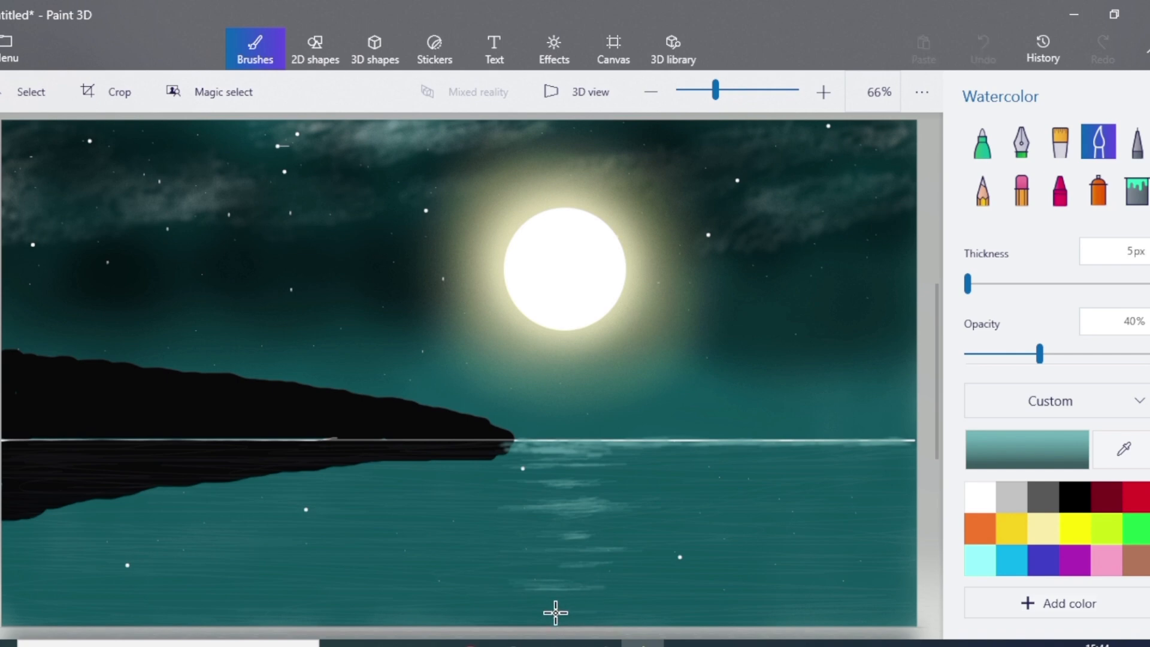
drag(568, 609, 557, 608)
mouse_move(24, 518)
mouse_down()
mouse_move(9, 526)
mouse_move(66, 441)
mouse_move(479, 439)
mouse_move(298, 457)
mouse_move(662, 459)
mouse_move(308, 437)
mouse_move(384, 436)
mouse_up()
Step: Paint soft near-black shadow patches across the water using Watercolor at 103 px thickness and 40% opacity
click(1030, 460)
double_click(724, 447)
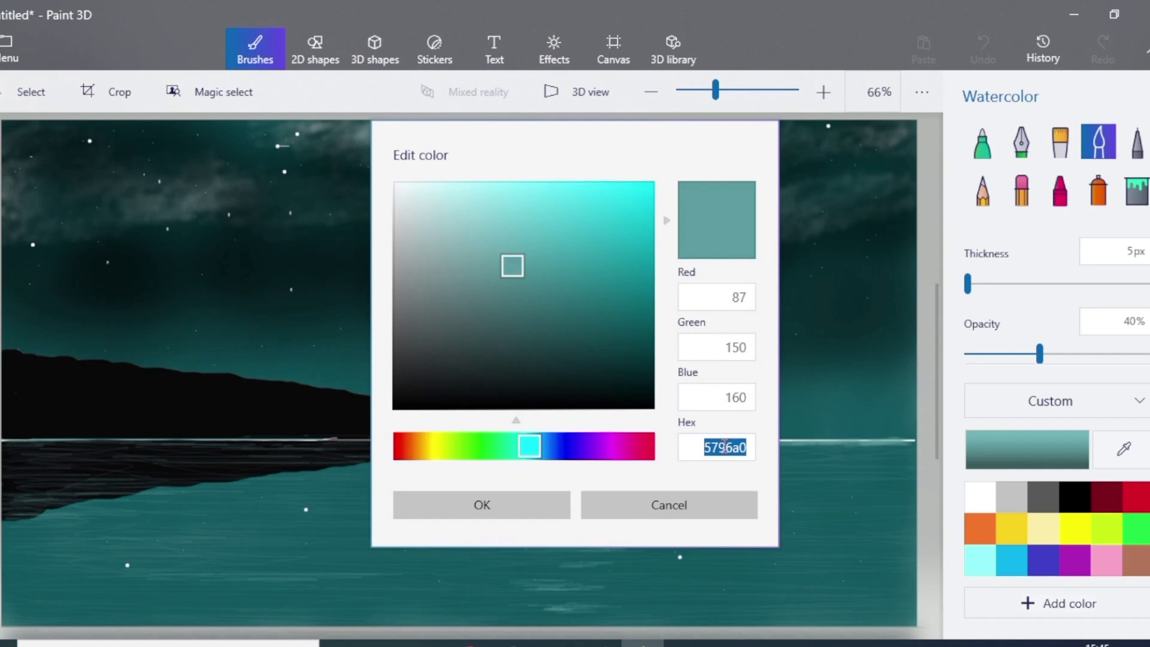
click(487, 507)
drag(967, 284, 1059, 287)
mouse_move(511, 532)
mouse_down()
mouse_move(112, 519)
mouse_move(88, 608)
mouse_up()
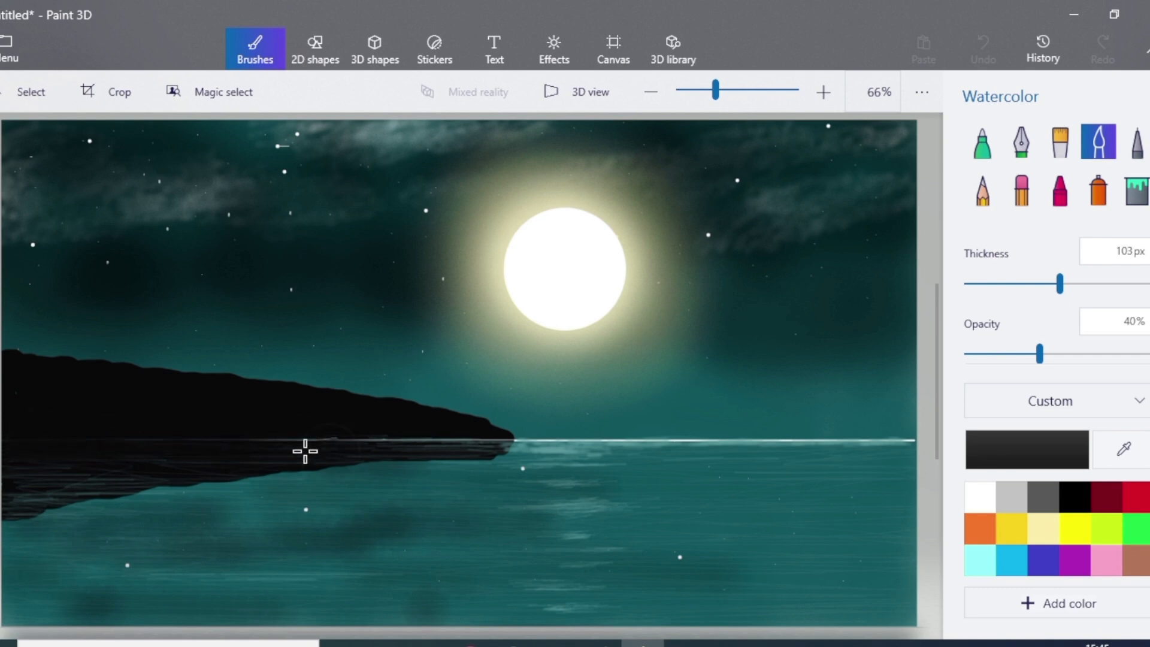
mouse_move(305, 451)
mouse_down()
mouse_move(455, 436)
mouse_move(947, 487)
mouse_move(462, 611)
mouse_move(804, 576)
mouse_up()
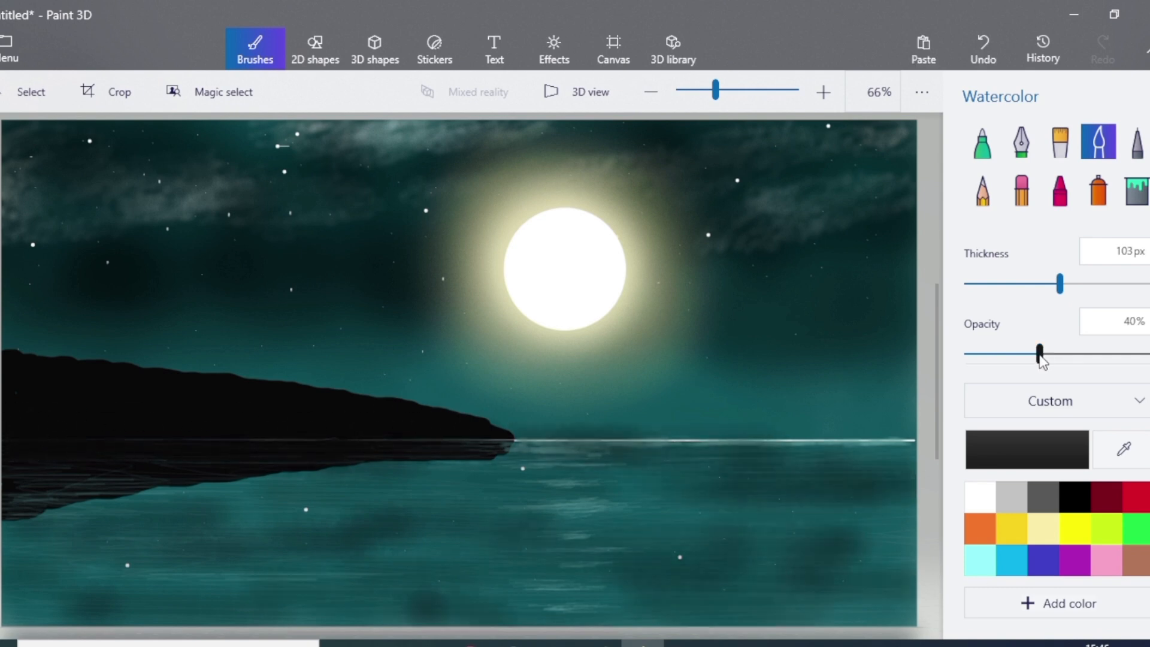
Step: Tone down the horizon line with near-black Watercolor at 4% opacity, and darken the headland's reflection at 30% opacity
drag(1040, 356, 930, 359)
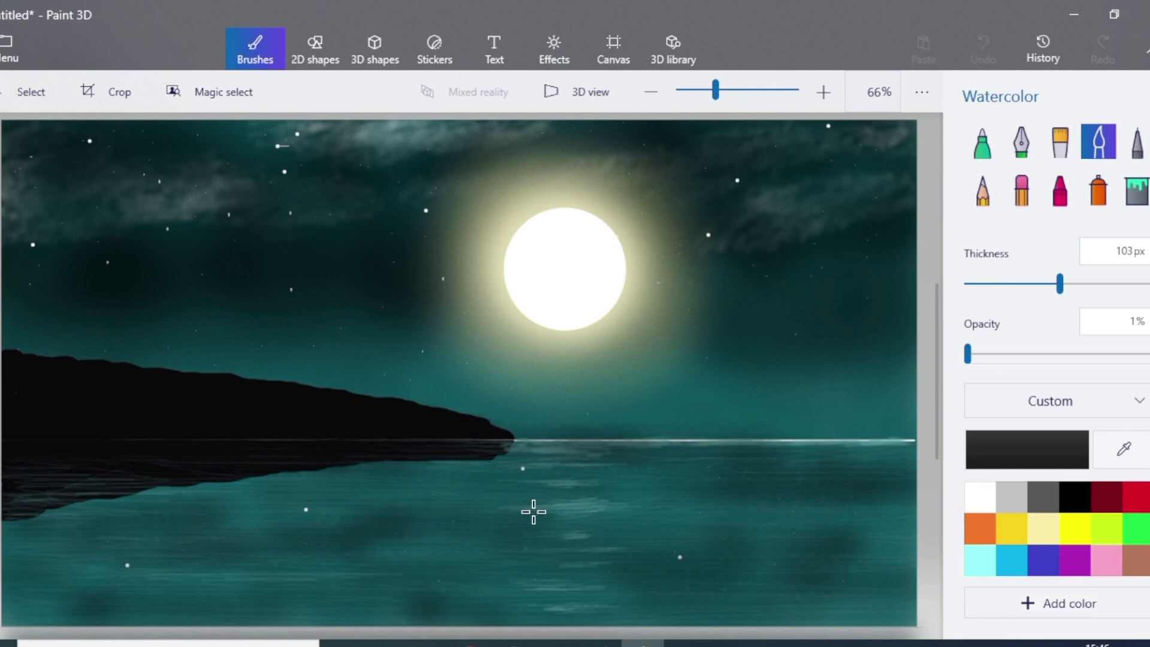
click(973, 354)
drag(516, 446, 871, 439)
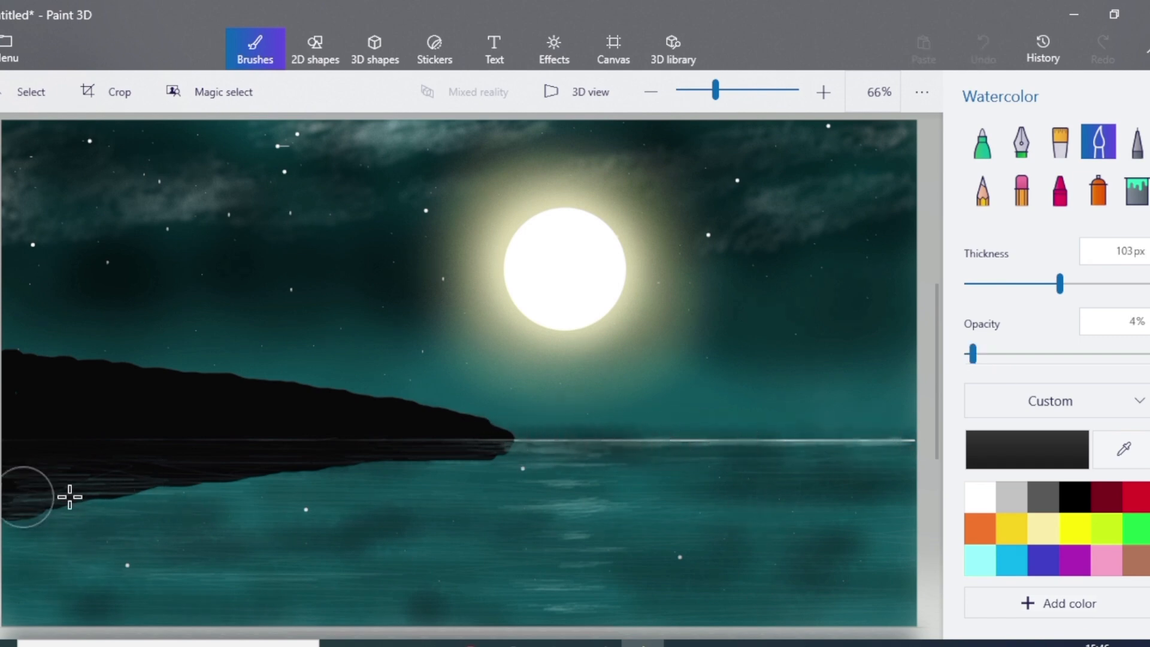
drag(972, 355, 1021, 355)
mouse_move(65, 475)
mouse_down()
mouse_move(57, 495)
mouse_move(516, 441)
mouse_up()
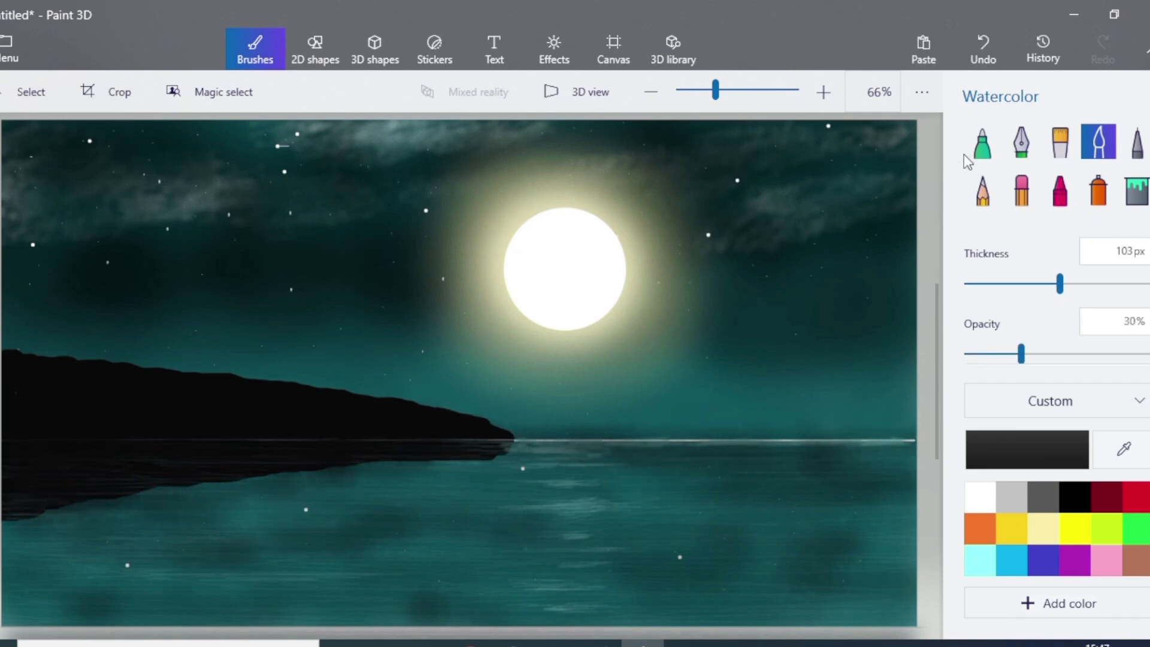
Step: Paint a solid near-black bank at the canvas's right edge using Marker at 16 px and 100% opacity, with a tree trunk at 15 px
click(981, 144)
drag(967, 282, 995, 282)
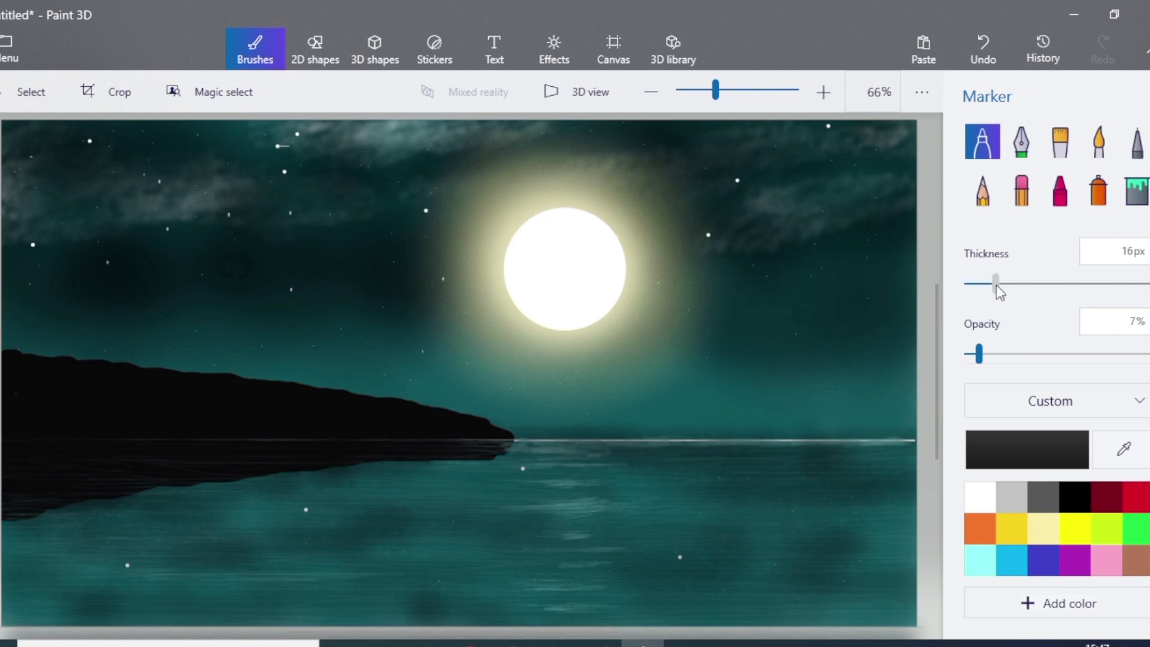
drag(978, 354, 1147, 355)
mouse_move(611, 531)
mouse_down()
mouse_move(717, 532)
mouse_move(702, 494)
mouse_move(868, 441)
mouse_move(916, 440)
mouse_up()
mouse_move(880, 479)
mouse_down()
mouse_move(724, 509)
mouse_move(713, 528)
mouse_move(875, 514)
mouse_move(724, 485)
mouse_move(877, 450)
mouse_move(814, 480)
mouse_move(893, 506)
mouse_move(908, 461)
mouse_up()
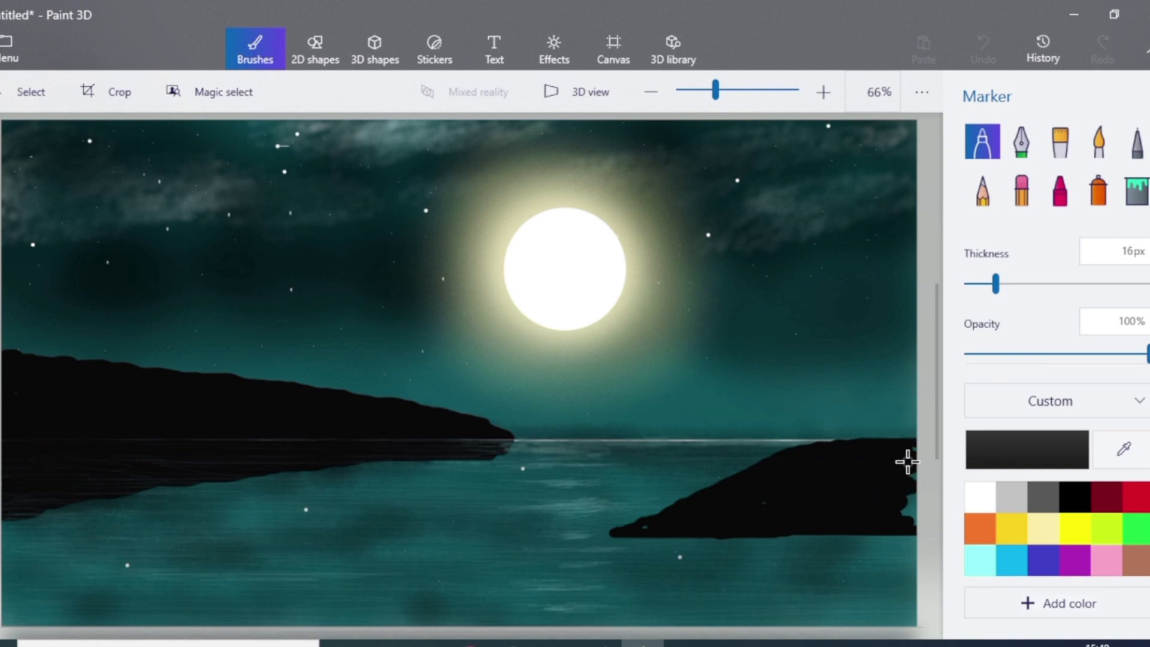
mouse_move(819, 341)
mouse_down()
mouse_move(806, 452)
mouse_move(837, 368)
mouse_move(829, 442)
mouse_move(831, 406)
mouse_up()
Step: Draw thin bare branches and twigs spreading from the trunk's top toward the moon and sky using Pencil at 5 px and 100% opacity
click(982, 189)
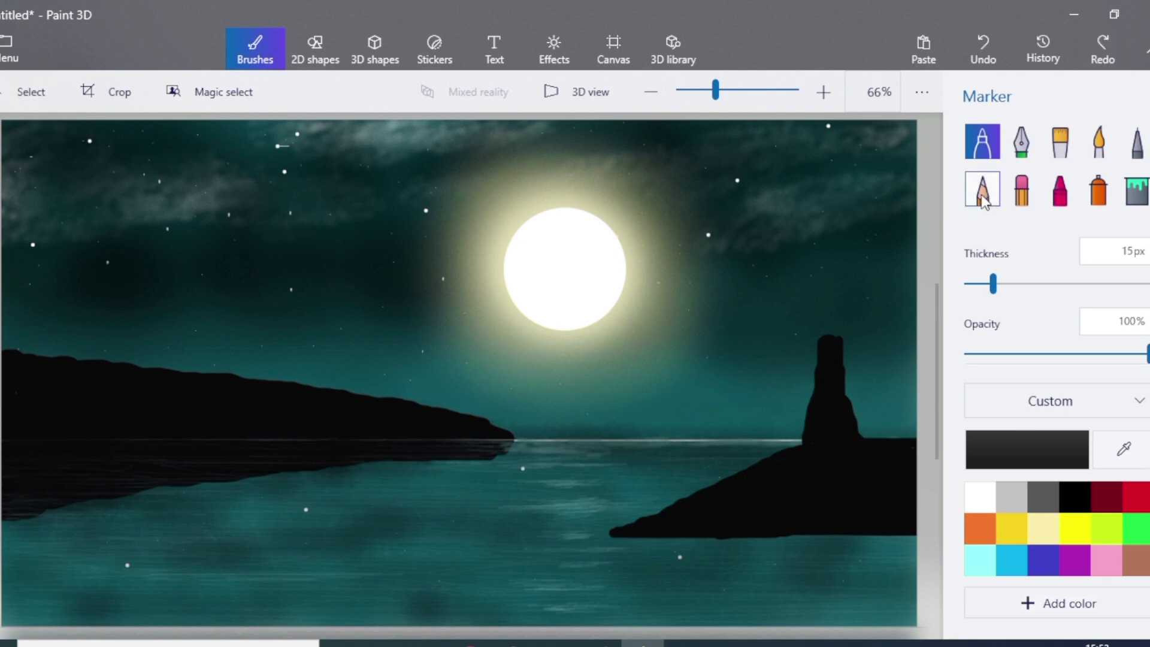
drag(659, 136, 818, 335)
mouse_move(643, 290)
mouse_down()
mouse_move(793, 303)
mouse_move(676, 346)
mouse_up()
drag(676, 299, 645, 228)
drag(668, 172, 555, 151)
drag(687, 198, 715, 126)
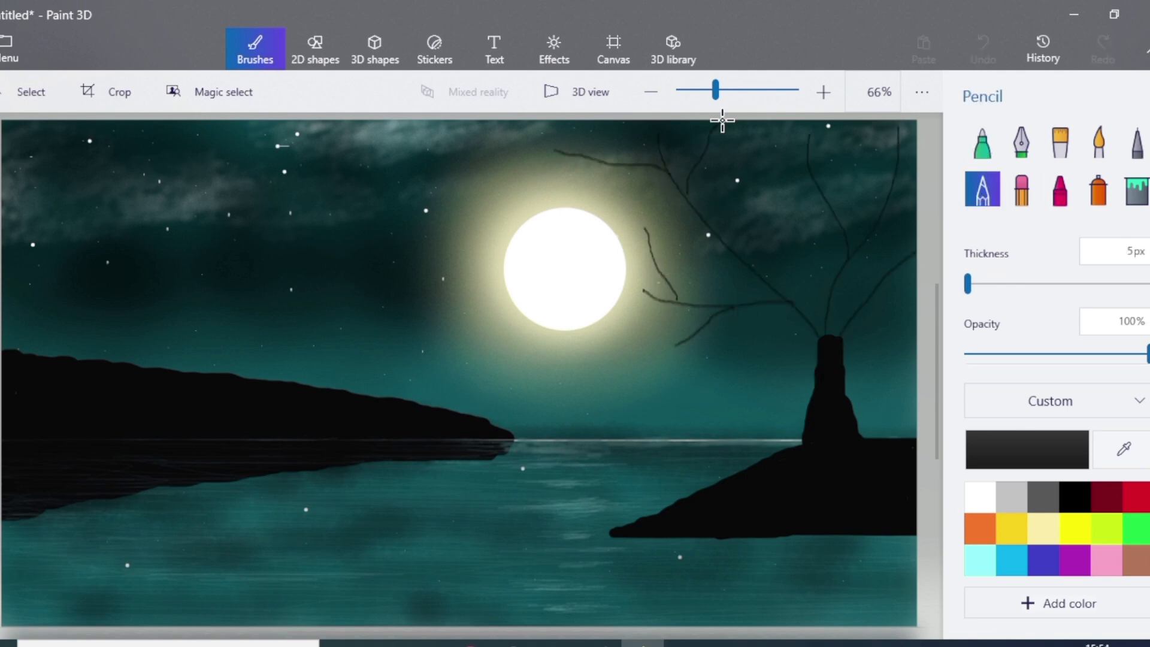
mouse_move(758, 272)
mouse_down()
mouse_move(775, 170)
mouse_move(680, 247)
mouse_up()
drag(848, 258, 809, 135)
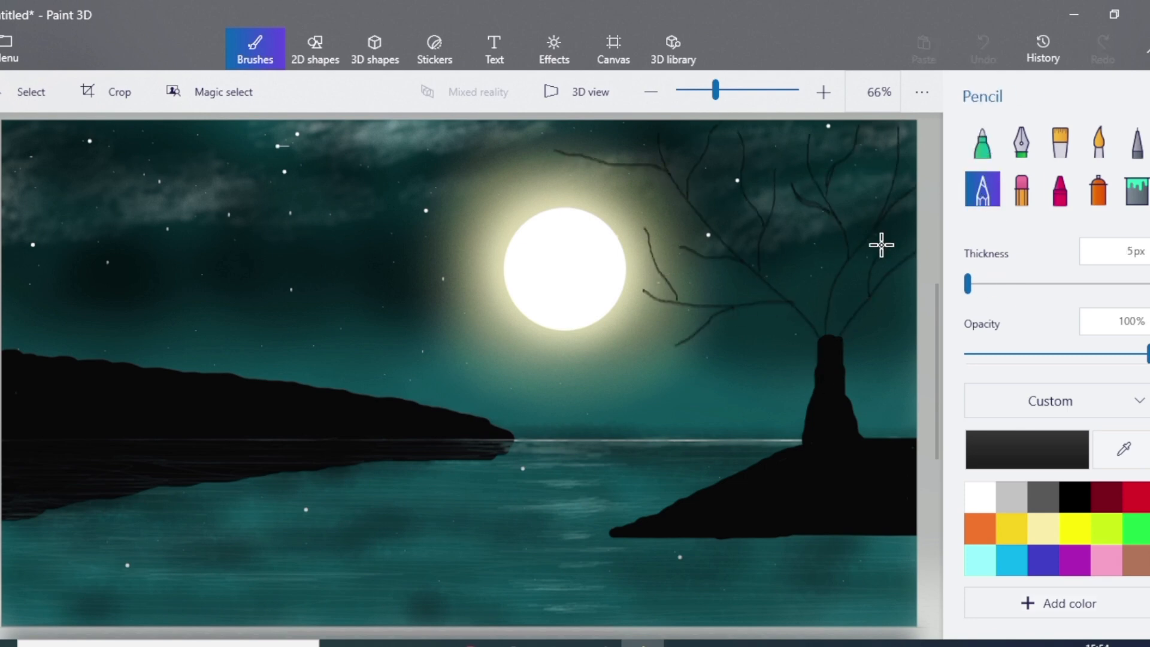
Step: Thicken the tree's main branches and blend them into the trunk using Pencil at 10 px
drag(968, 284, 1148, 285)
mouse_move(829, 329)
mouse_down()
mouse_move(847, 259)
mouse_move(869, 296)
mouse_up()
mouse_move(824, 334)
mouse_down()
mouse_move(719, 241)
mouse_move(915, 253)
mouse_up()
mouse_move(830, 318)
mouse_down()
mouse_move(903, 114)
mouse_move(656, 122)
mouse_move(803, 123)
mouse_up()
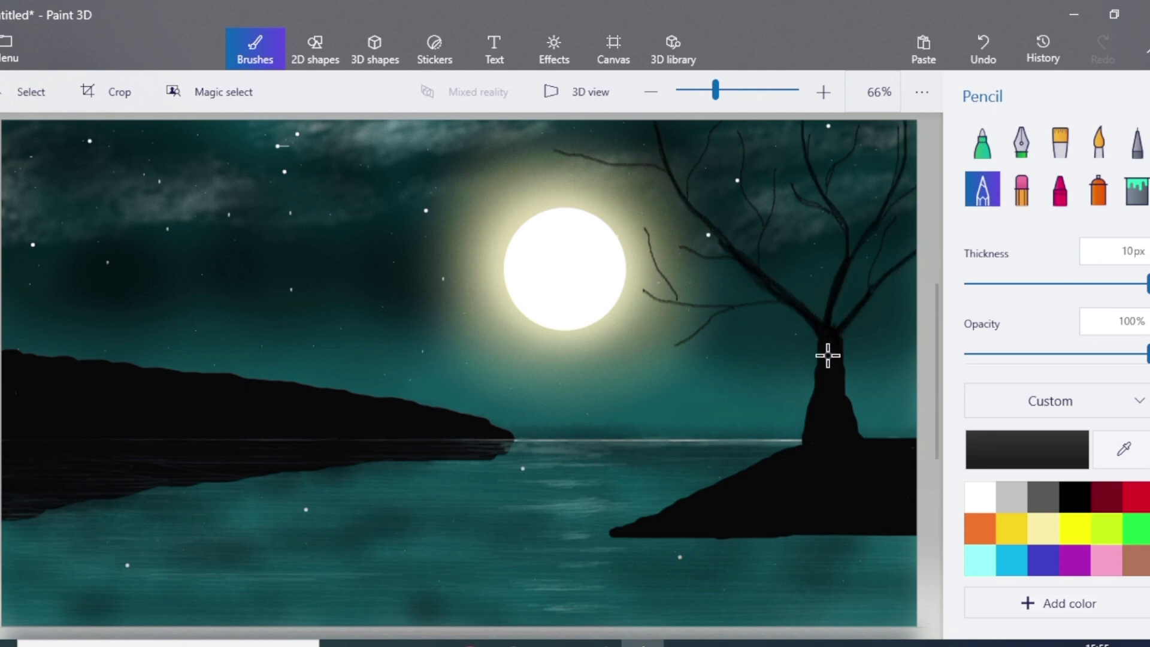
mouse_move(827, 354)
mouse_down()
mouse_move(859, 305)
mouse_move(728, 239)
mouse_up()
mouse_move(728, 240)
mouse_down()
mouse_move(819, 321)
mouse_move(916, 245)
mouse_up()
mouse_move(847, 266)
mouse_down()
mouse_move(832, 344)
mouse_move(655, 120)
mouse_move(826, 356)
mouse_up()
drag(825, 356, 854, 254)
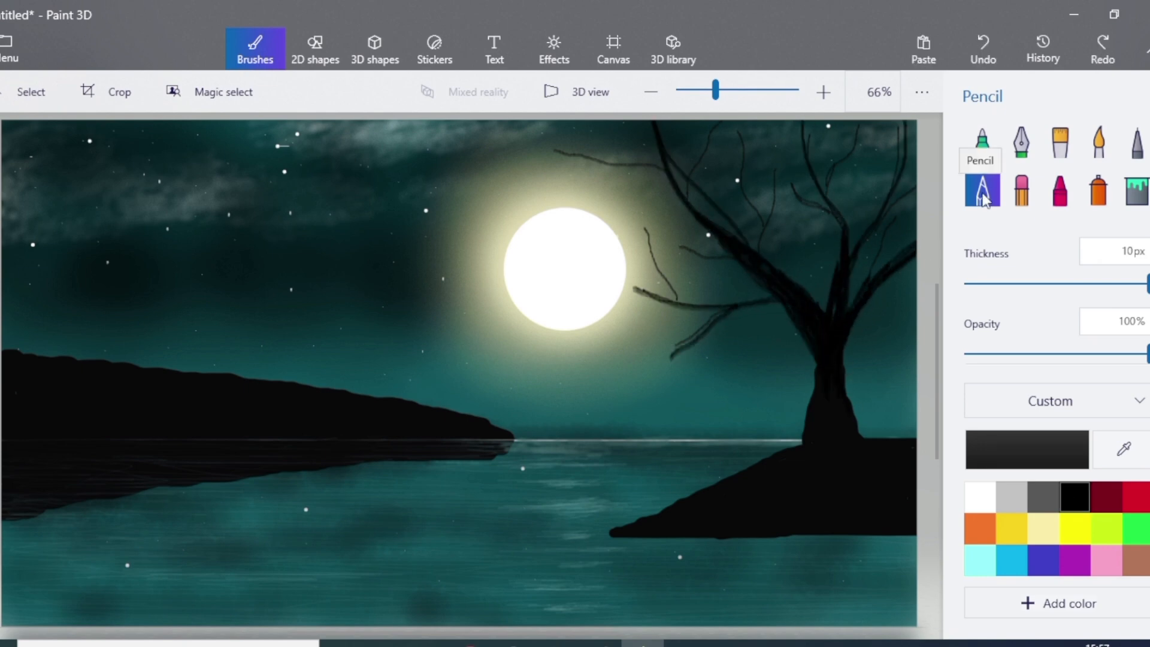
Step: Dab clusters of dark foliage over the tree's branches using Crayon at 38 px and 100% opacity
click(1060, 191)
drag(1148, 284, 1024, 284)
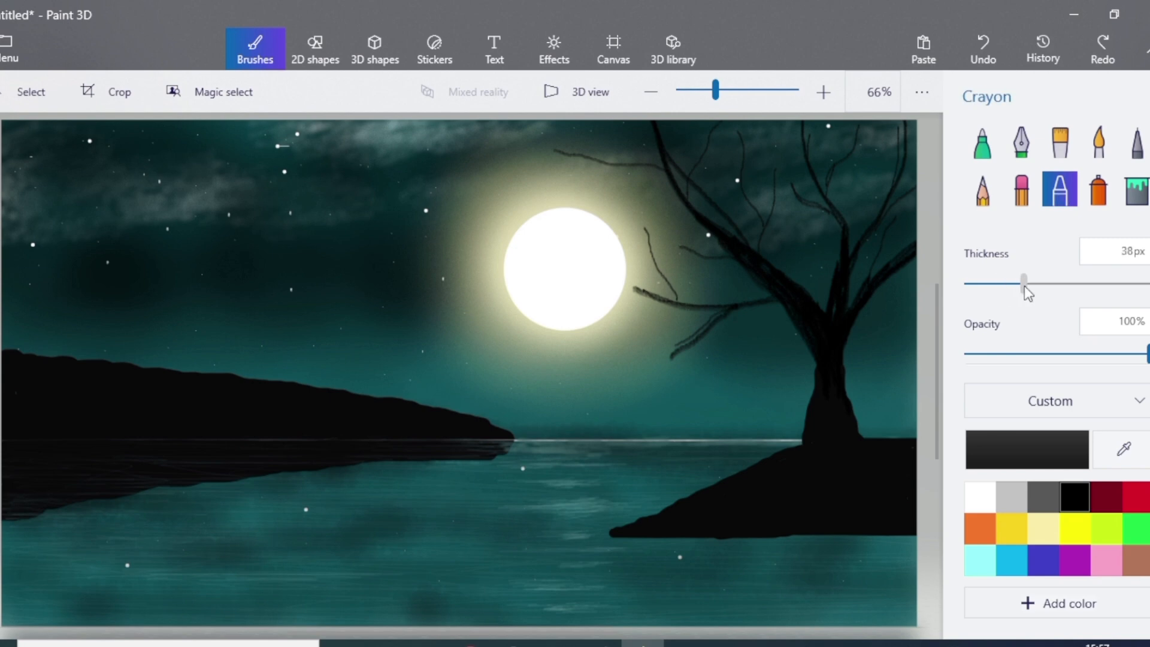
mouse_move(659, 341)
mouse_down()
mouse_move(691, 376)
mouse_move(637, 290)
mouse_move(652, 221)
mouse_move(653, 318)
mouse_move(685, 254)
mouse_move(667, 259)
mouse_move(688, 264)
mouse_up()
mouse_move(560, 164)
mouse_down()
mouse_move(594, 145)
mouse_move(591, 179)
mouse_move(617, 144)
mouse_move(632, 174)
mouse_move(604, 141)
mouse_move(680, 136)
mouse_move(659, 128)
mouse_up()
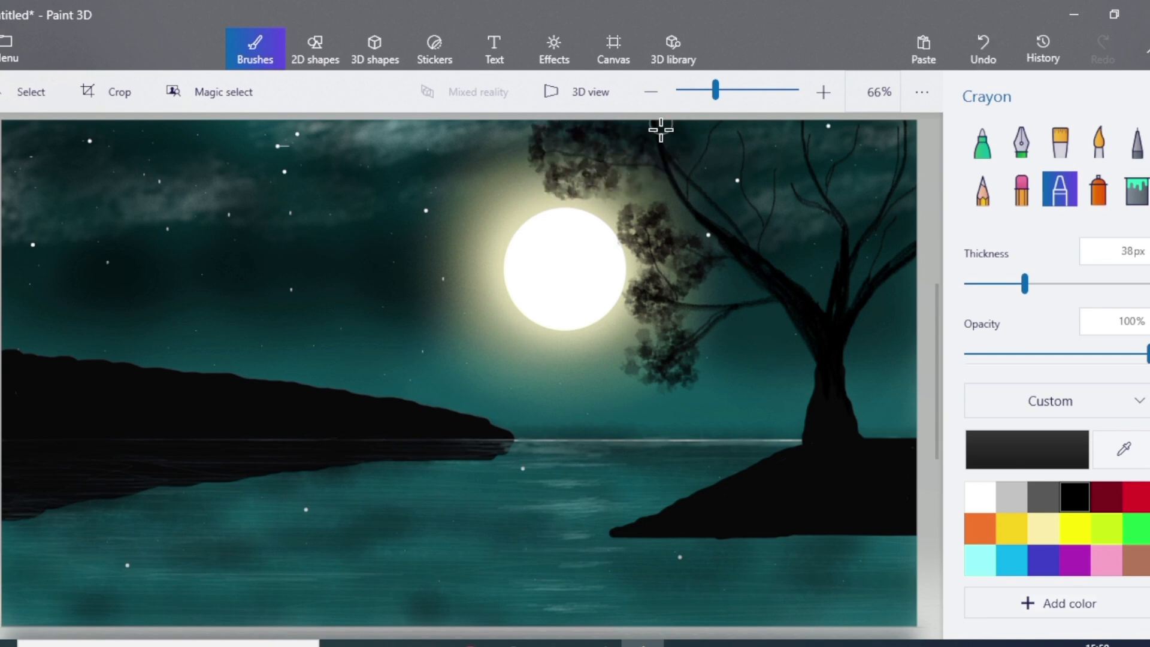
mouse_move(647, 170)
mouse_down()
mouse_move(733, 130)
mouse_move(737, 170)
mouse_move(711, 198)
mouse_up()
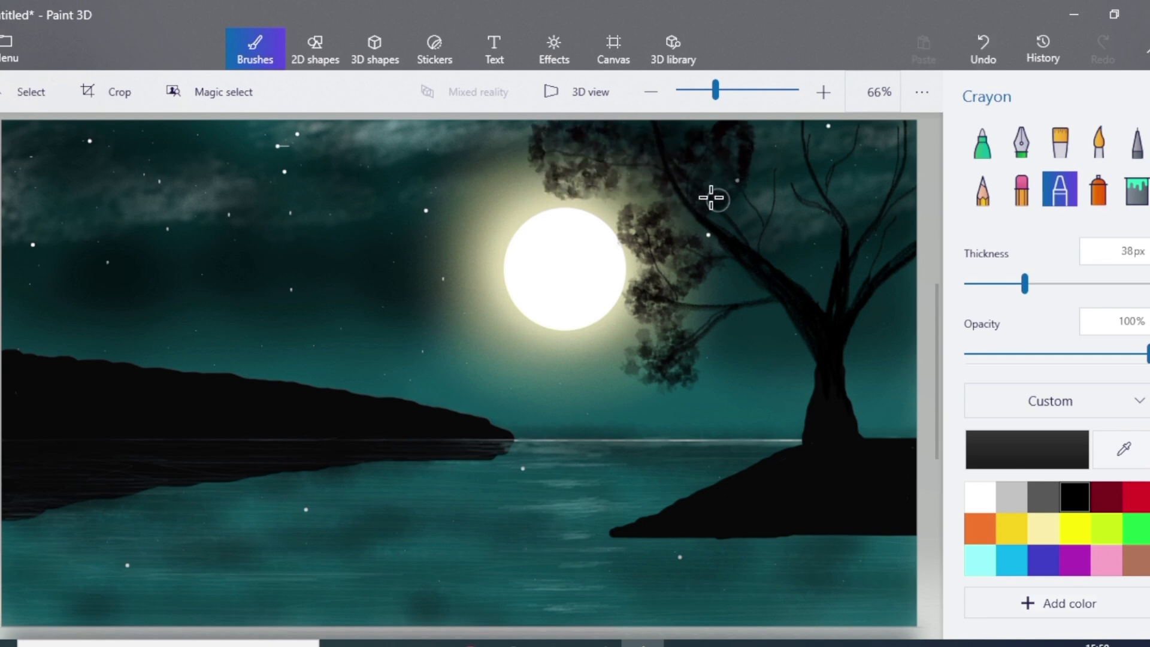
ctrl+scroll(712, 167, down, 1)
mouse_move(714, 138)
mouse_down()
mouse_move(773, 187)
mouse_move(752, 174)
mouse_move(801, 179)
mouse_move(773, 132)
mouse_move(800, 195)
mouse_move(860, 159)
mouse_move(839, 169)
mouse_move(870, 140)
mouse_move(896, 159)
mouse_move(863, 143)
mouse_move(880, 226)
mouse_move(890, 198)
mouse_up()
mouse_move(860, 249)
mouse_down()
mouse_move(837, 249)
mouse_move(862, 254)
mouse_up()
Step: Roughen the trunk's edge and dab small bushes along the slopes of the right bank and the left headland using Crayon at 20 px
drag(1025, 284, 987, 284)
drag(761, 302, 795, 344)
mouse_move(796, 354)
mouse_down()
mouse_move(793, 441)
mouse_move(800, 360)
mouse_move(810, 407)
mouse_up()
drag(814, 343, 797, 422)
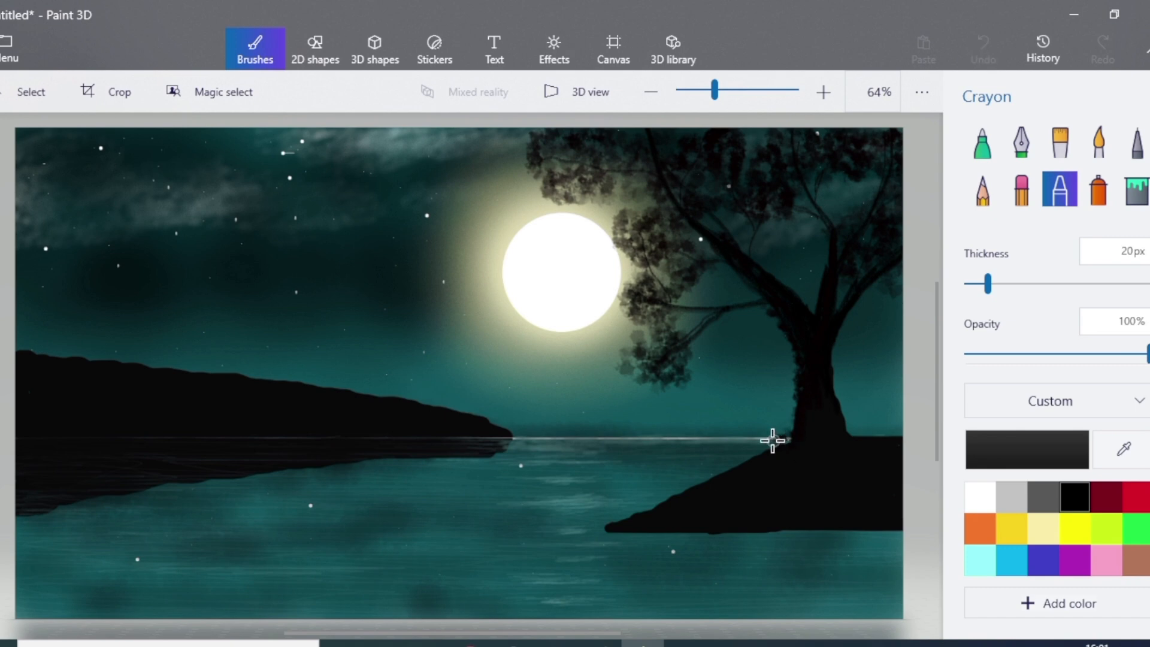
drag(717, 472, 676, 496)
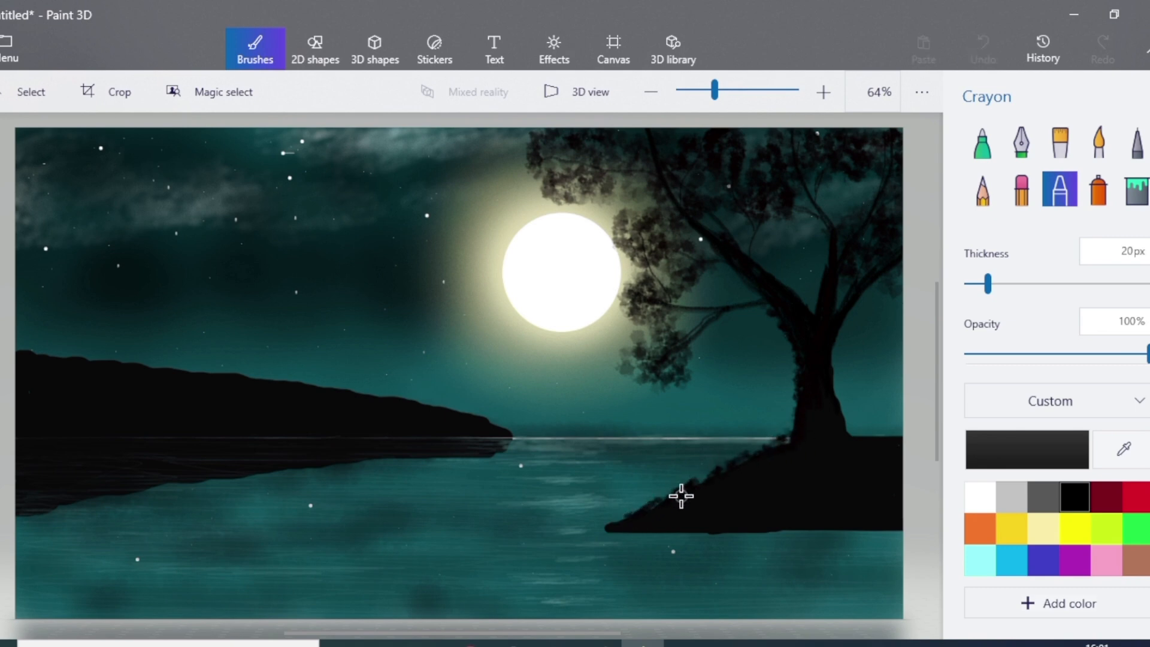
mouse_move(18, 350)
mouse_down()
mouse_move(30, 342)
mouse_move(414, 393)
mouse_move(516, 431)
mouse_up()
Step: Paint a near-black foreground strip along the canvas's bottom edge using Marker at 45 px, and draw grass blades on its right end at 1 px
click(979, 151)
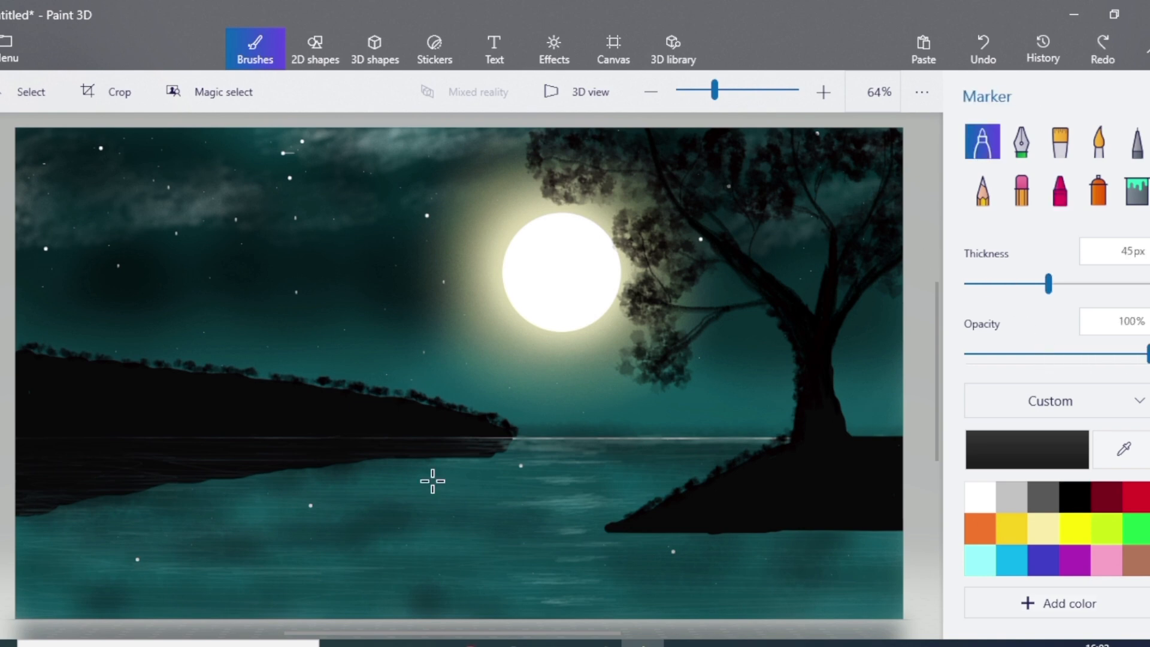
mouse_move(18, 602)
mouse_down()
mouse_move(236, 624)
mouse_move(890, 604)
mouse_up()
drag(1048, 284, 990, 284)
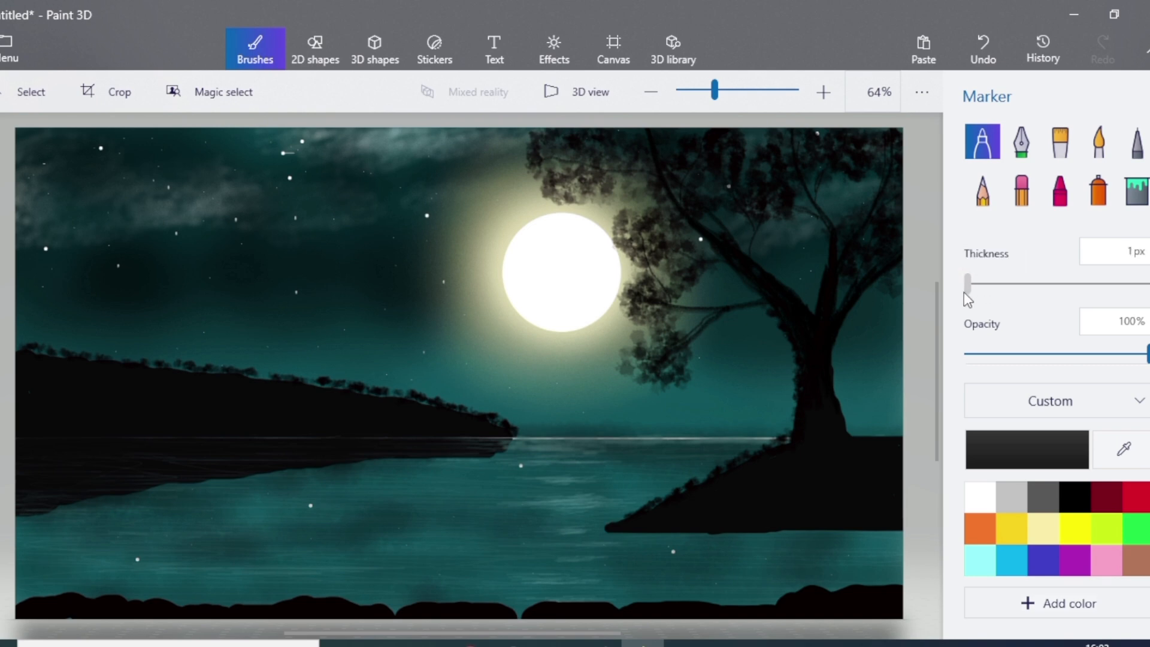
mouse_move(898, 587)
mouse_down()
mouse_move(865, 576)
mouse_move(881, 576)
mouse_up()
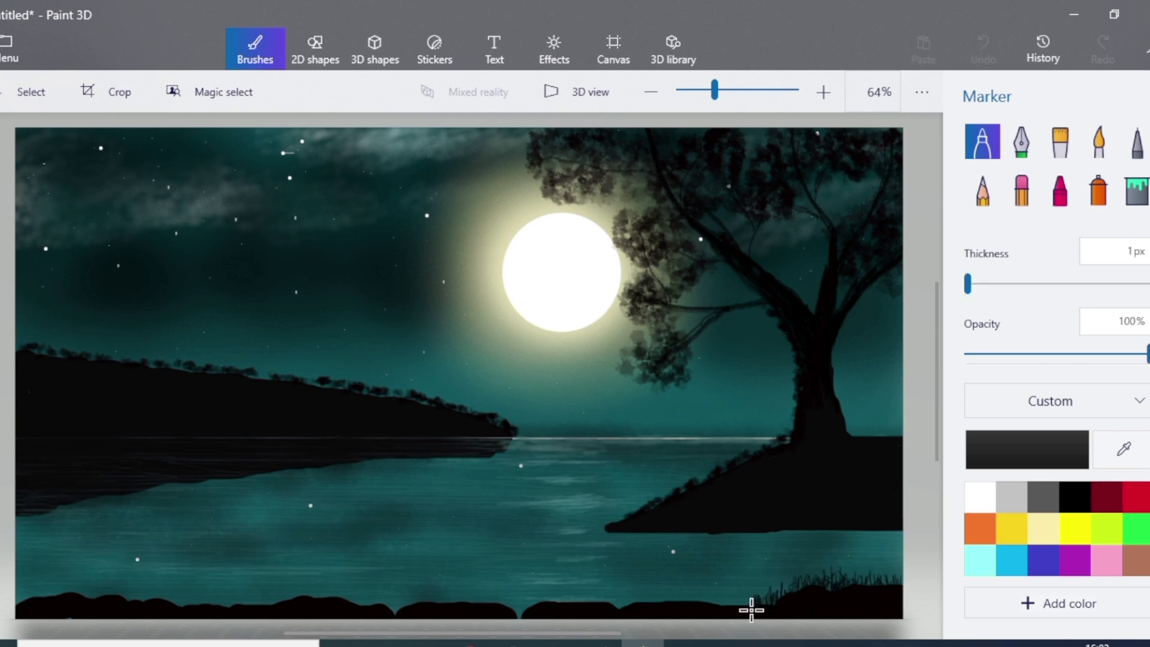
Step: Draw grass blades along the rest of the foreground strip, the right bank and the left headland's ridge using Pencil at 5 px
click(982, 189)
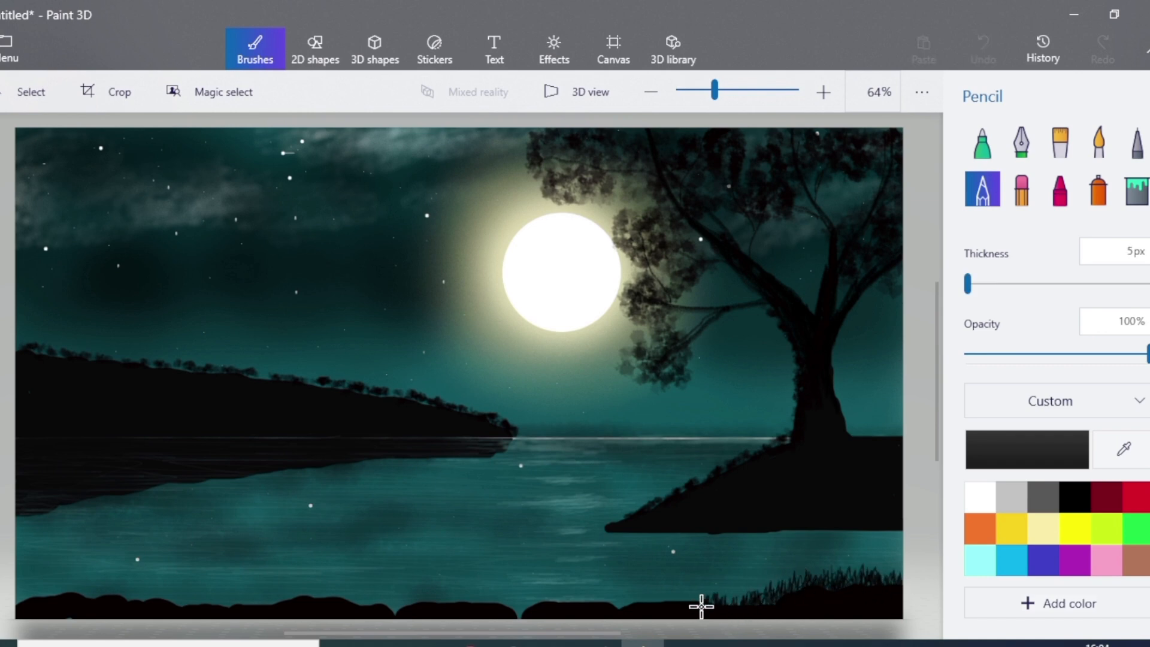
drag(700, 607, 665, 596)
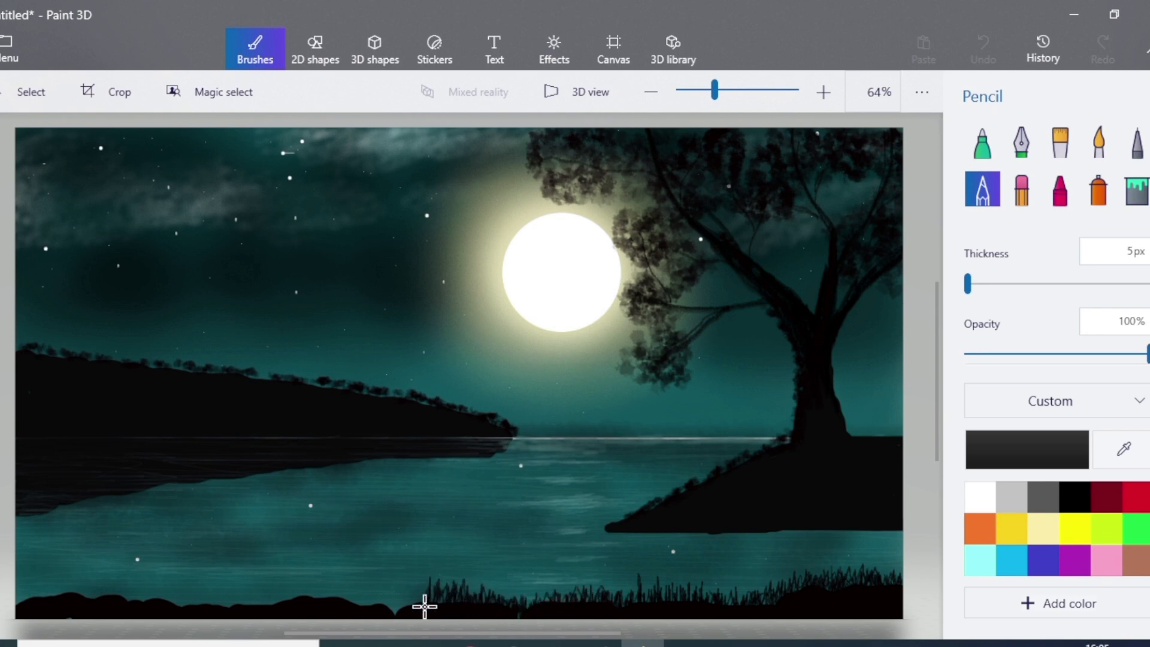
drag(425, 607, 370, 597)
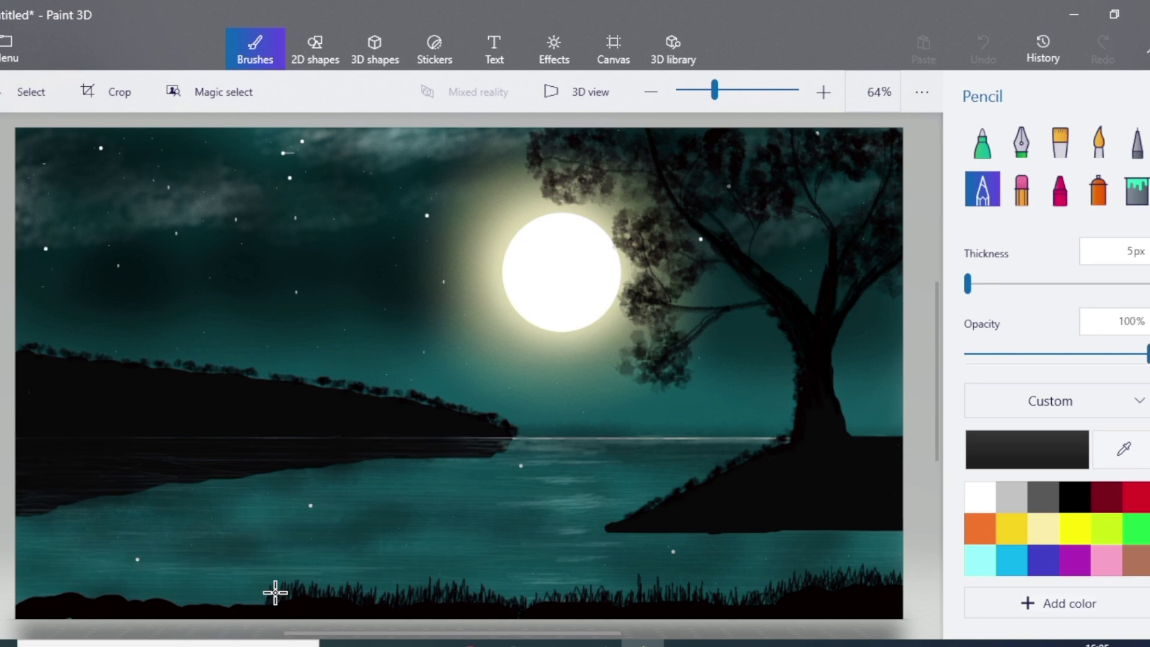
drag(238, 620, 178, 595)
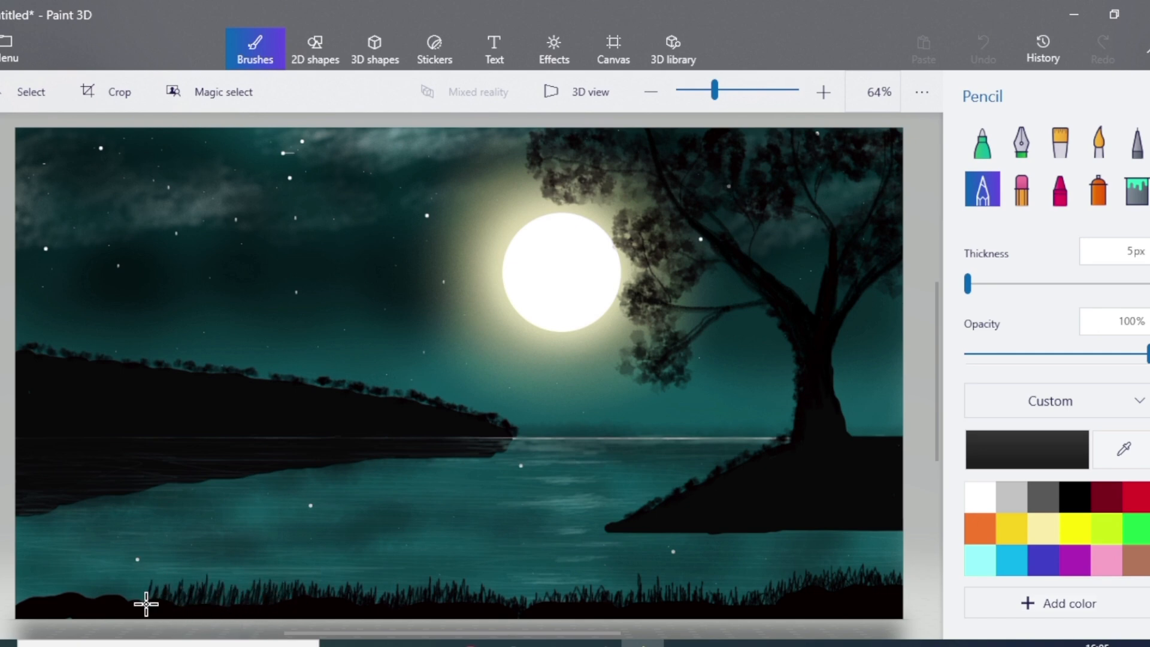
mouse_move(89, 600)
mouse_down()
mouse_move(12, 596)
mouse_move(27, 611)
mouse_up()
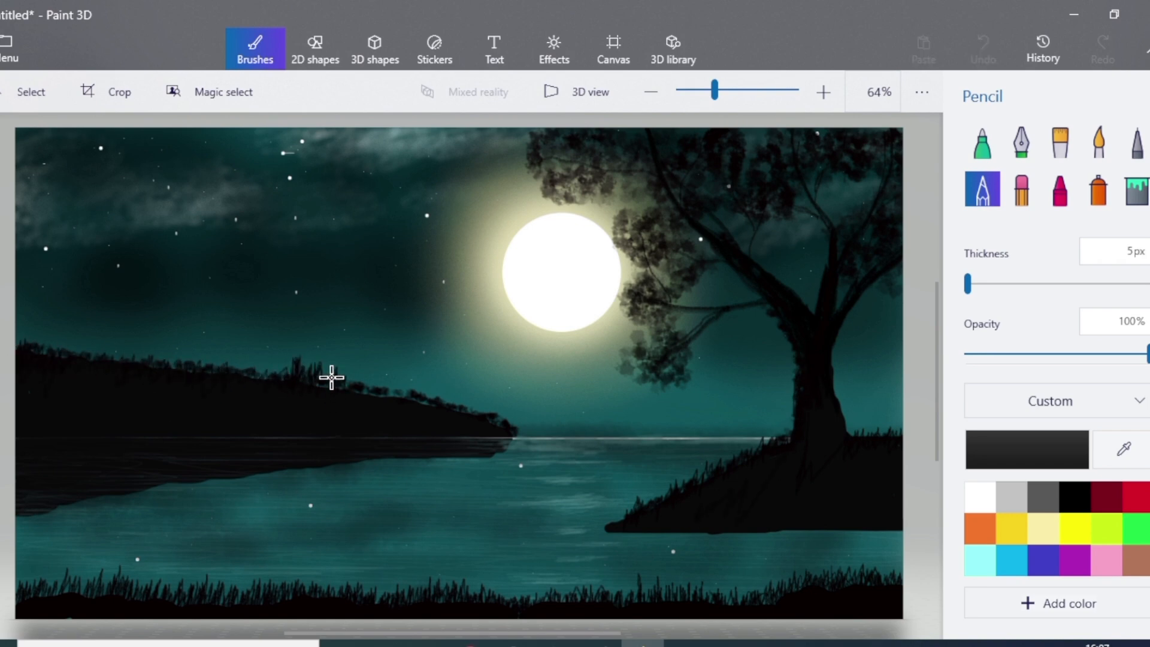
mouse_move(298, 361)
mouse_down()
mouse_move(331, 397)
mouse_move(506, 422)
mouse_up()
Step: Paint a soft shadow on the water beneath the right bank using Watercolor at 14 px and 30% opacity
click(1098, 144)
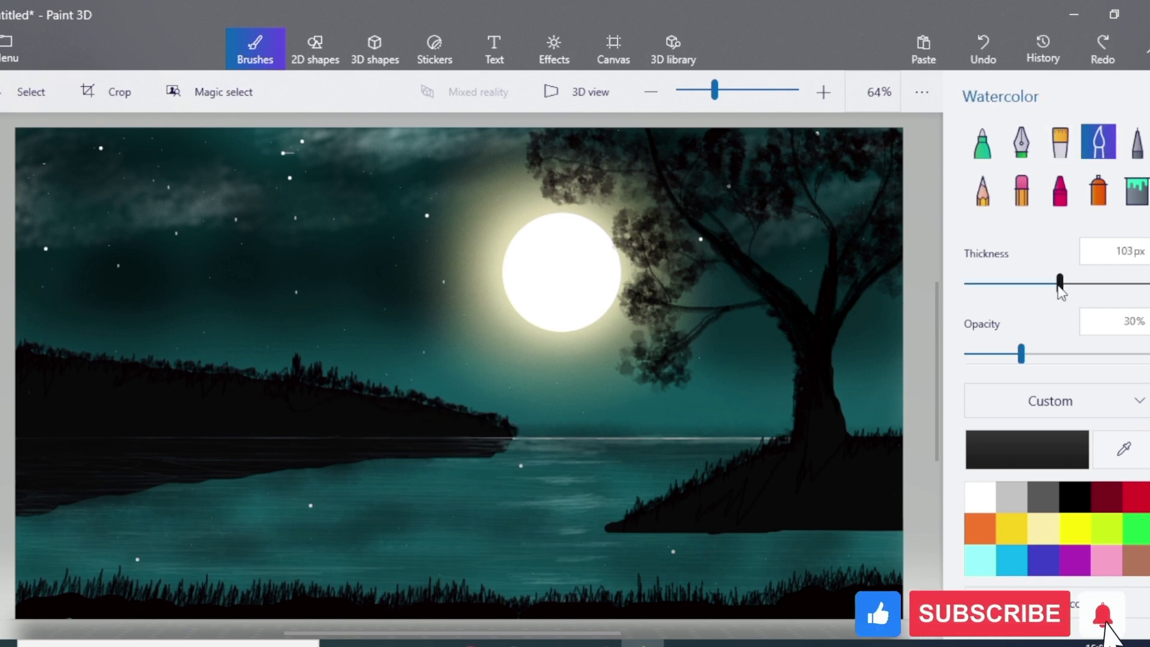
drag(1060, 283, 976, 283)
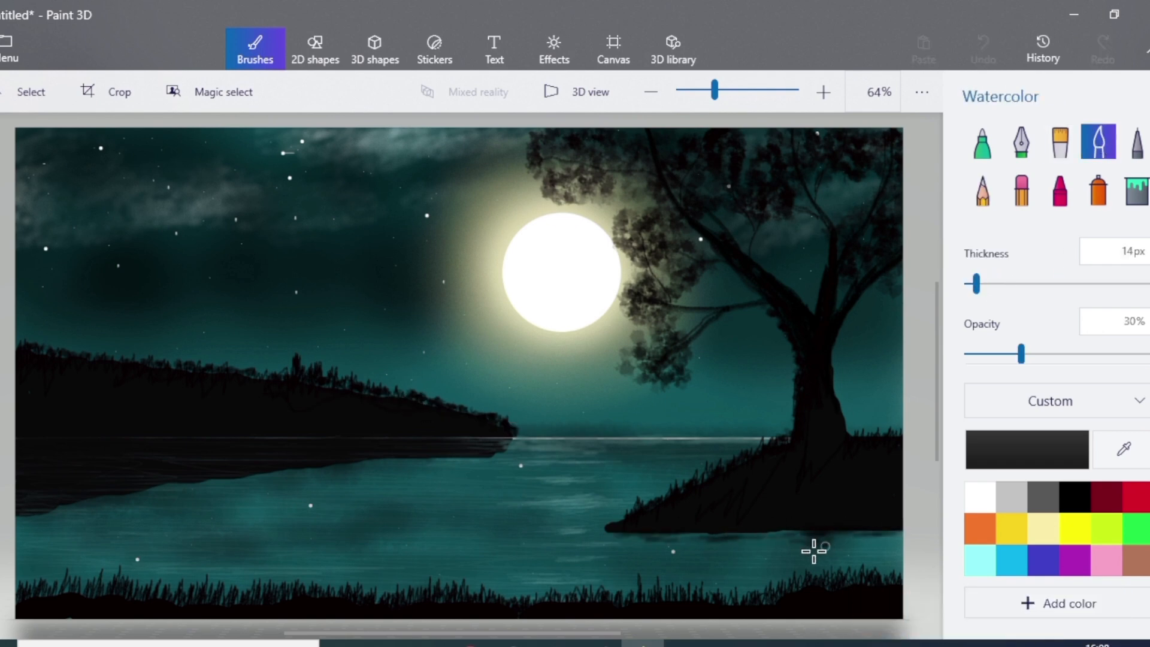